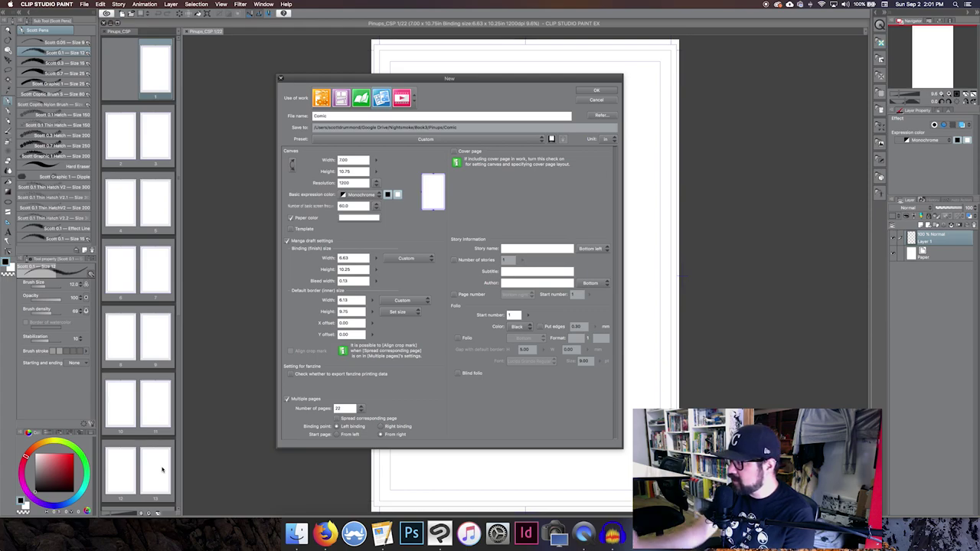
Cancel the New dialog and set the Rectangle frame tool to draw borders.
left_click(609, 101)
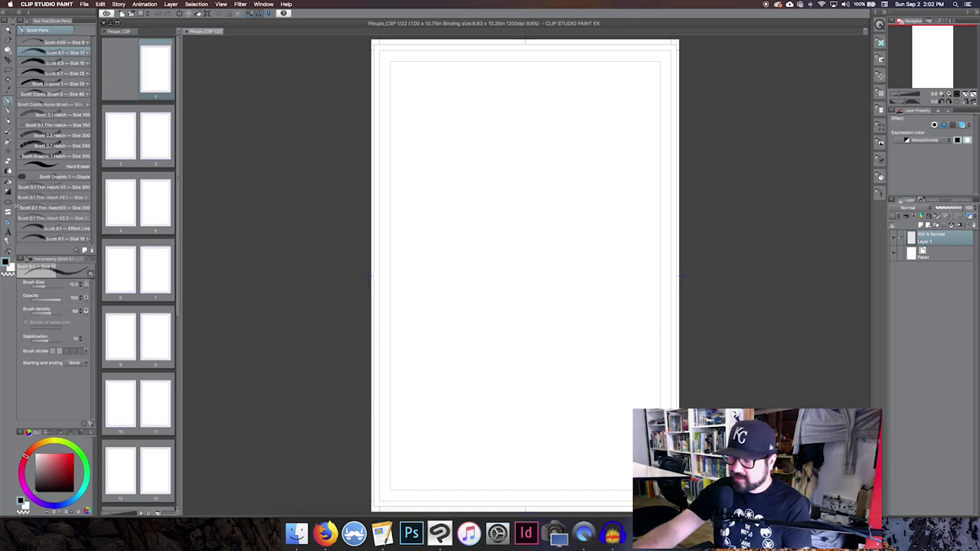
left_click(8, 213)
left_click(38, 31)
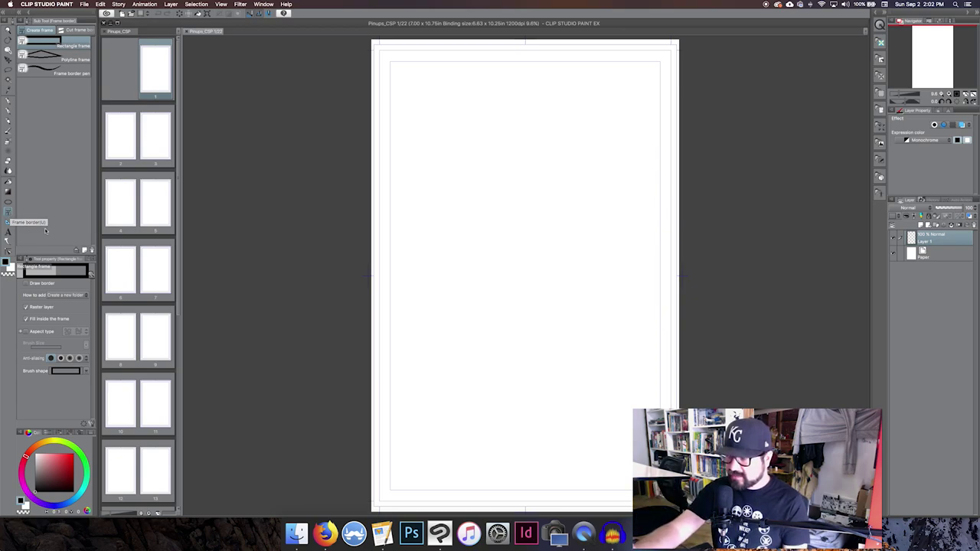
left_click(48, 285)
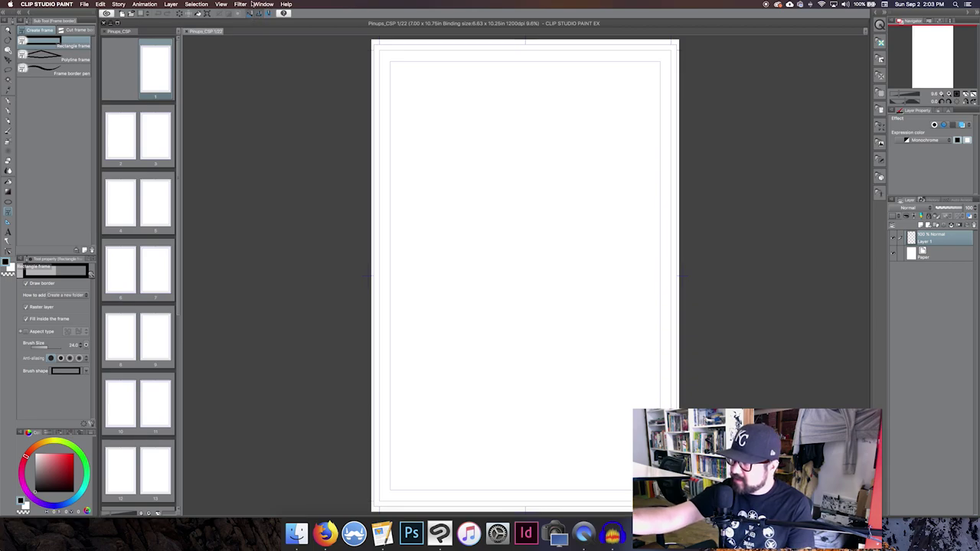
Draw bordered Frame 1 from corner to corner of the page's inner border.
left_click(240, 5)
mouse_move(221, 5)
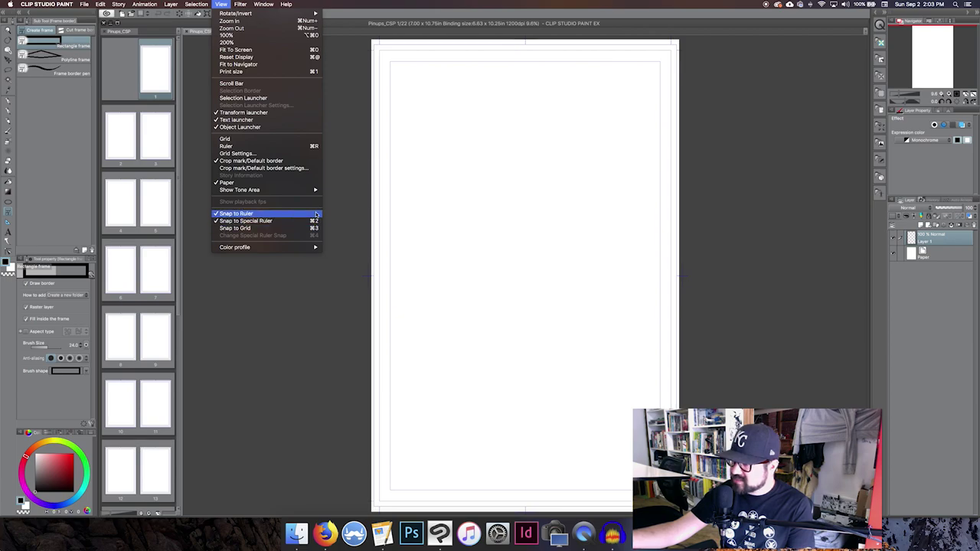
left_click(420, 4)
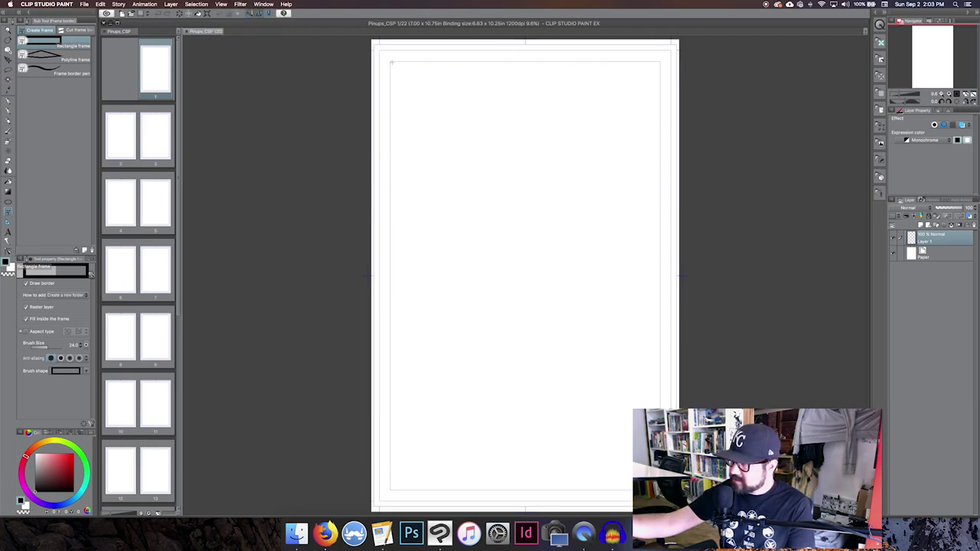
left_click_drag(396, 88, 660, 491)
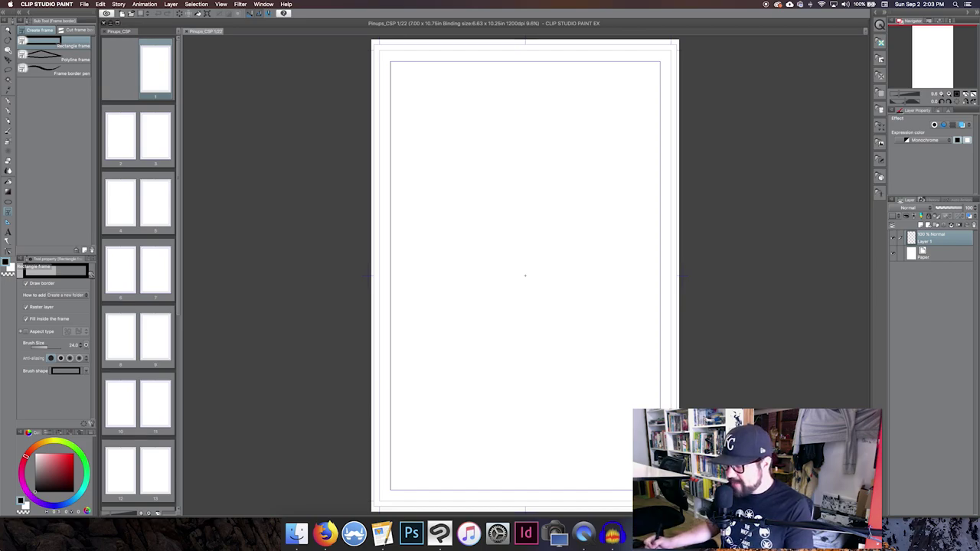
left_click(525, 275)
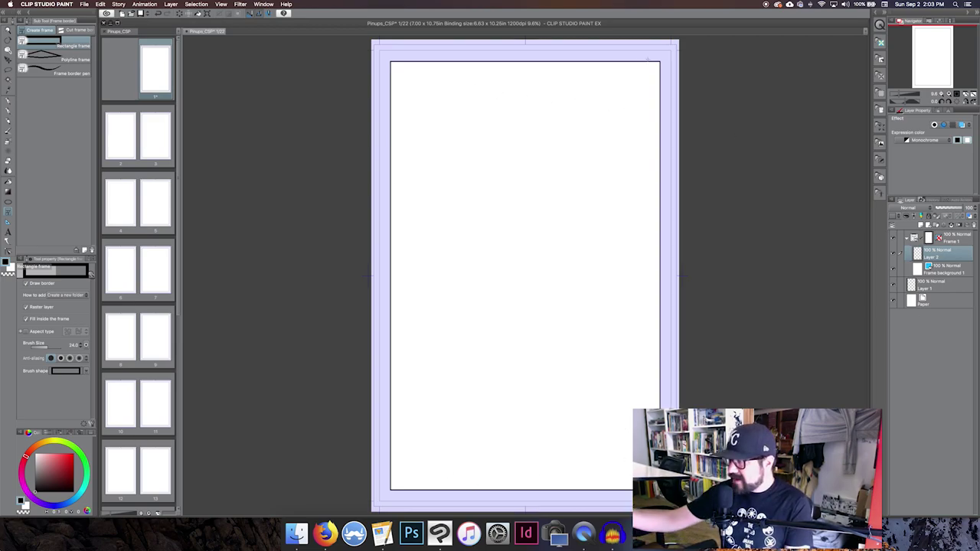
Draw and clear pencil test strokes, moving Layer 1 out of and beneath the Frame 1 folder.
key("p")
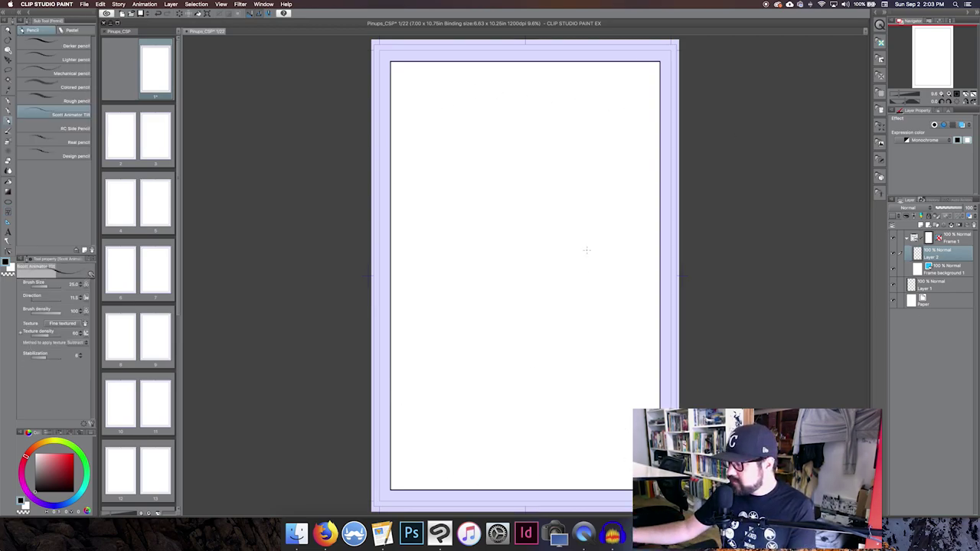
mouse_move(612, 247)
left_mouse_down()
mouse_move(589, 280)
mouse_move(587, 241)
mouse_move(577, 277)
mouse_move(602, 348)
mouse_move(680, 354)
left_mouse_up()
mouse_move(660, 281)
left_mouse_down()
mouse_move(641, 256)
mouse_move(660, 90)
mouse_move(498, 69)
mouse_move(394, 107)
mouse_move(392, 160)
left_mouse_up()
key("Delete")
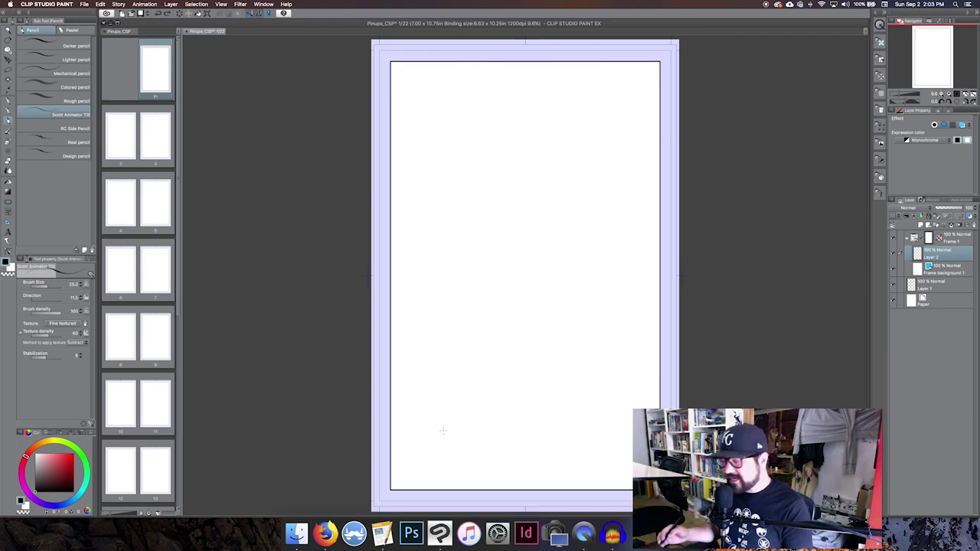
left_click_drag(936, 285, 943, 234)
mouse_move(674, 270)
left_mouse_down()
mouse_move(656, 317)
mouse_move(668, 405)
left_mouse_up()
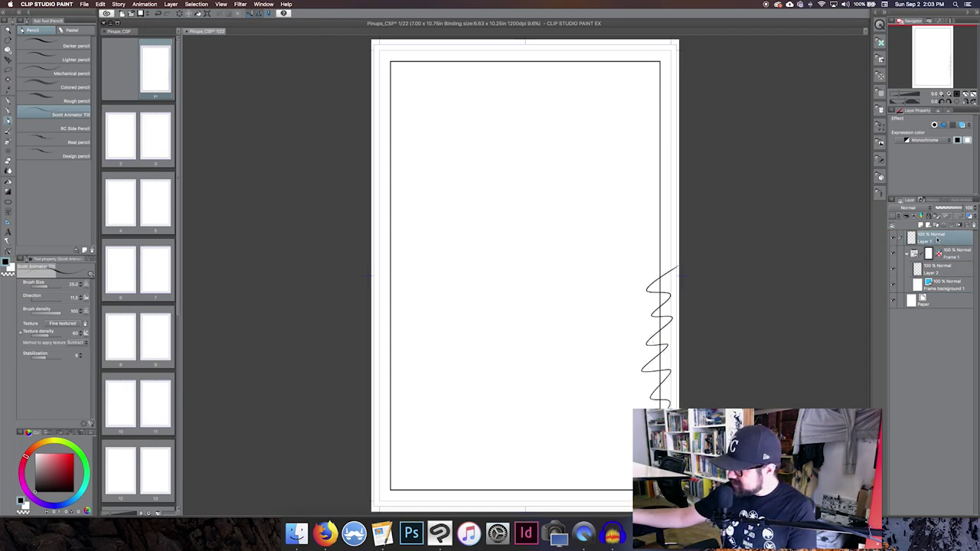
left_click_drag(938, 240, 920, 305)
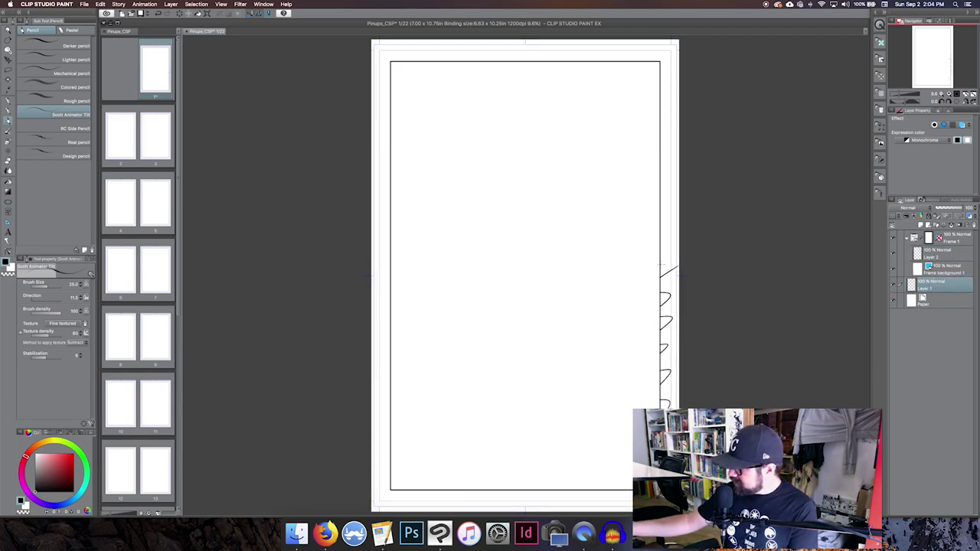
Toggle Frame background 1, move Layer 1 above the Frame 1 folder, and erase the zigzag.
left_click(953, 271)
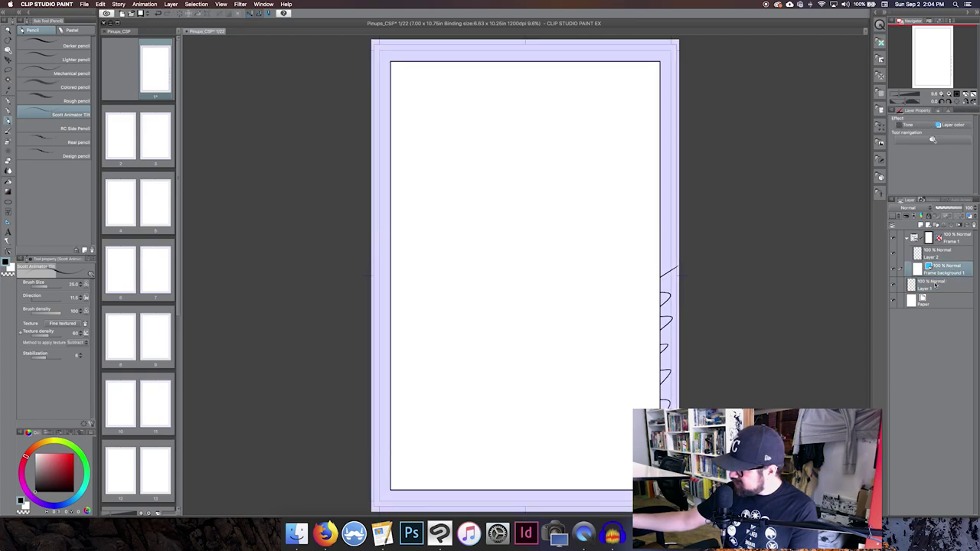
left_click(894, 272)
left_click(894, 272)
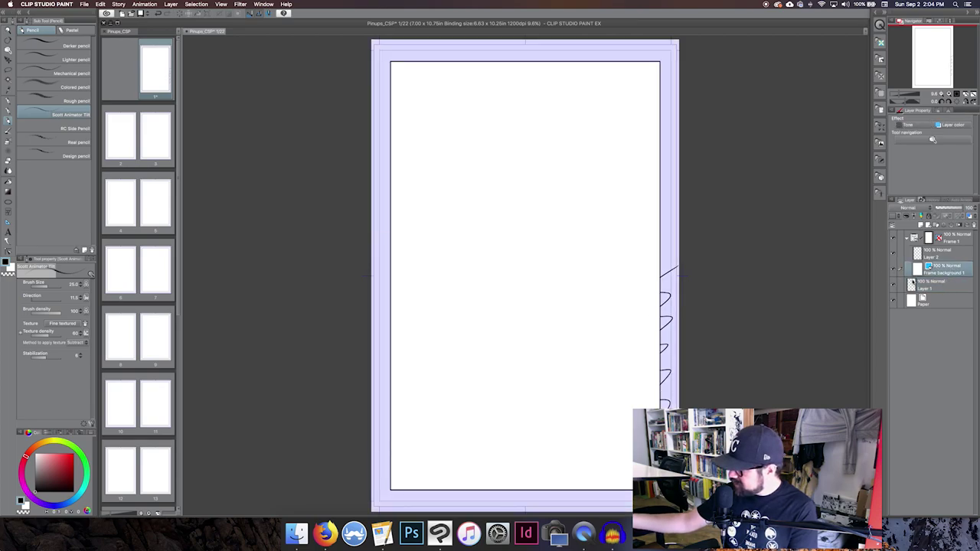
left_click(930, 286)
key("super+bracketright")
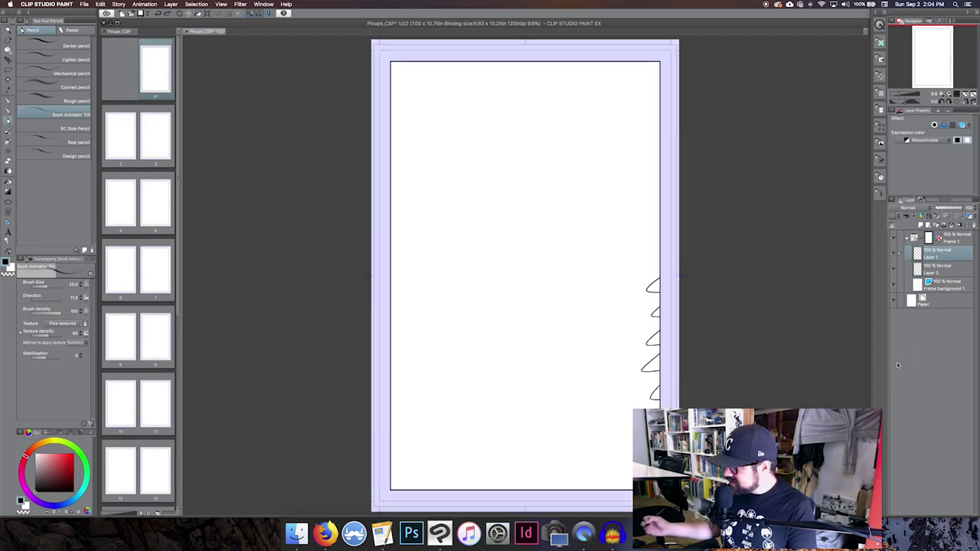
key("super+bracketright")
key("Delete")
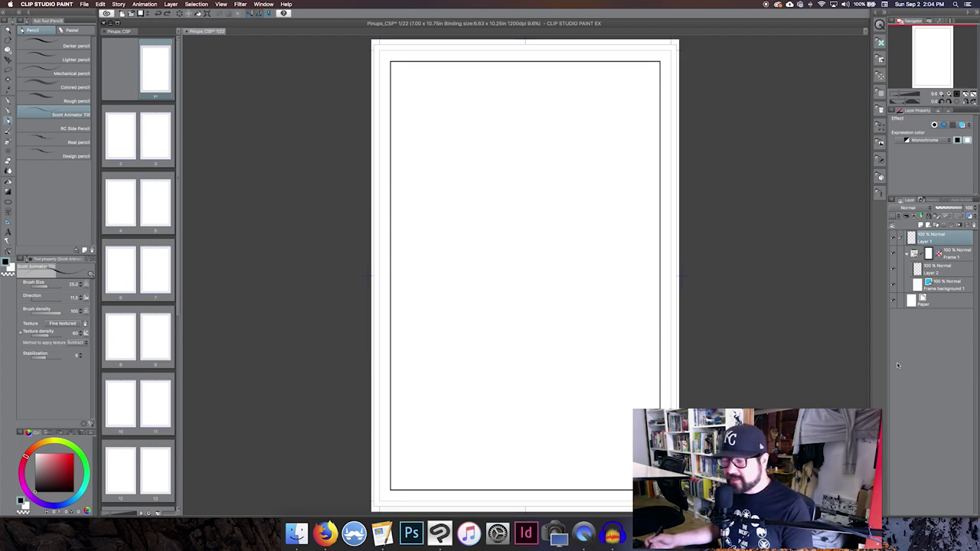
Select Divide frame folder with Space of frame border in preference unticked.
left_click(8, 211)
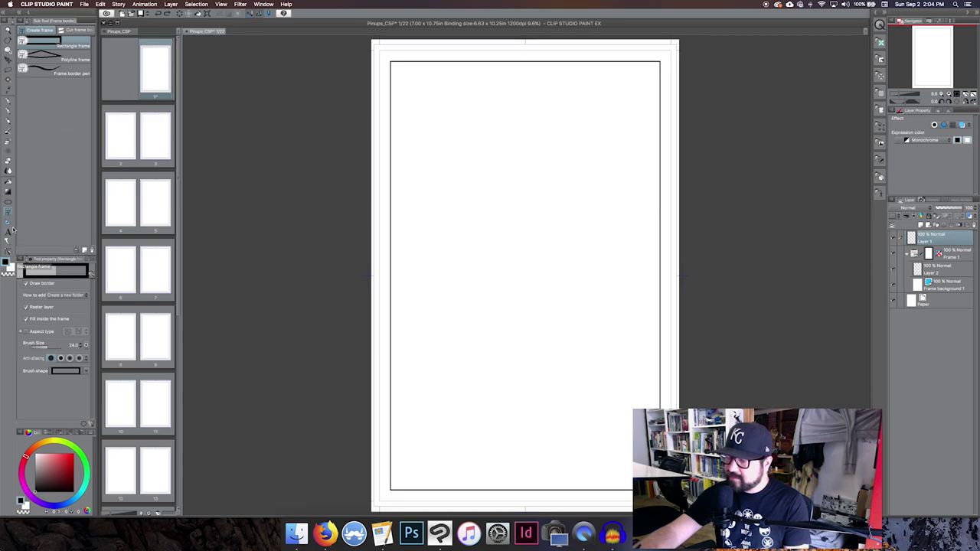
left_click(76, 31)
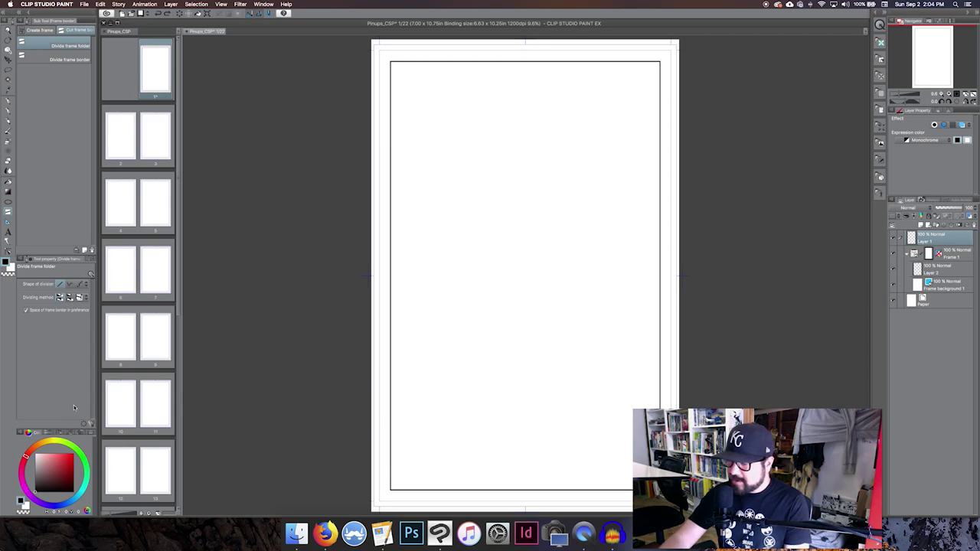
left_click(26, 310)
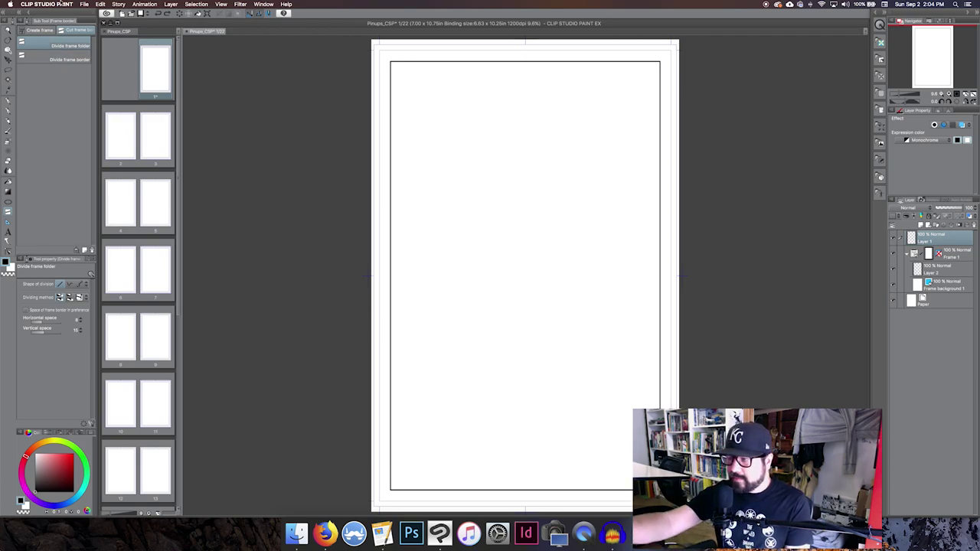
left_click(58, 4)
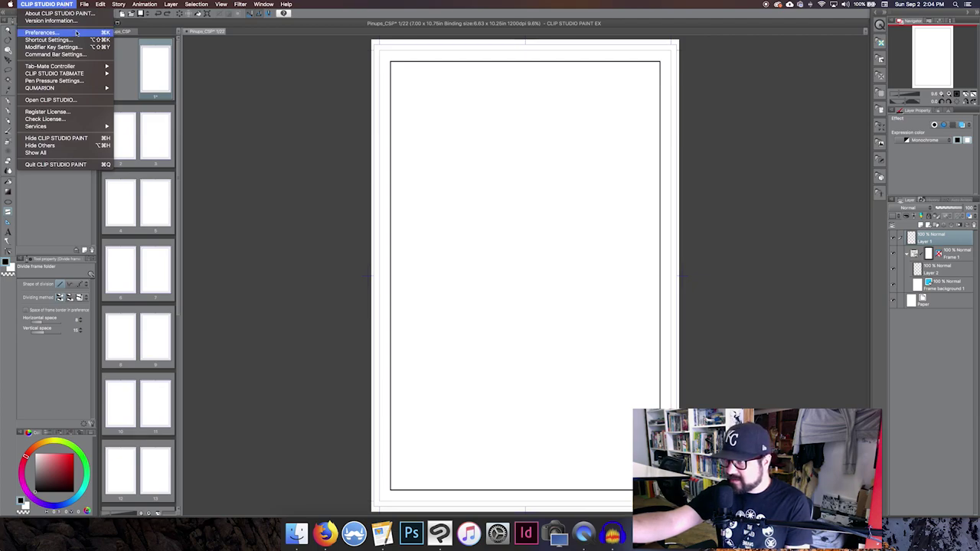
Check the Preferences frame border gaps of 130 px horizontal and 195 px vertical, then accept.
left_click(76, 33)
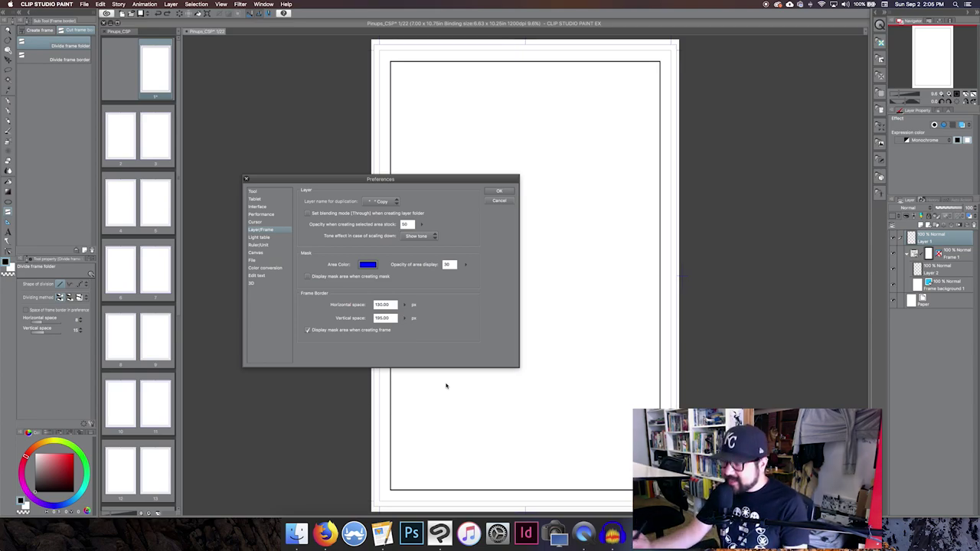
key("Return")
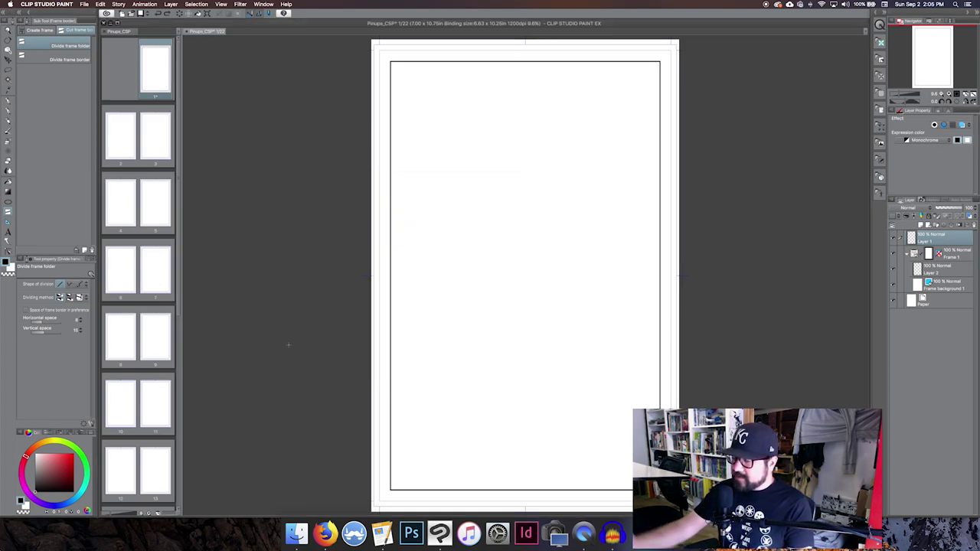
Switch to preference gutter spacing, trial-cut Frame 1 into several panels, then undo the cuts.
left_click(69, 311)
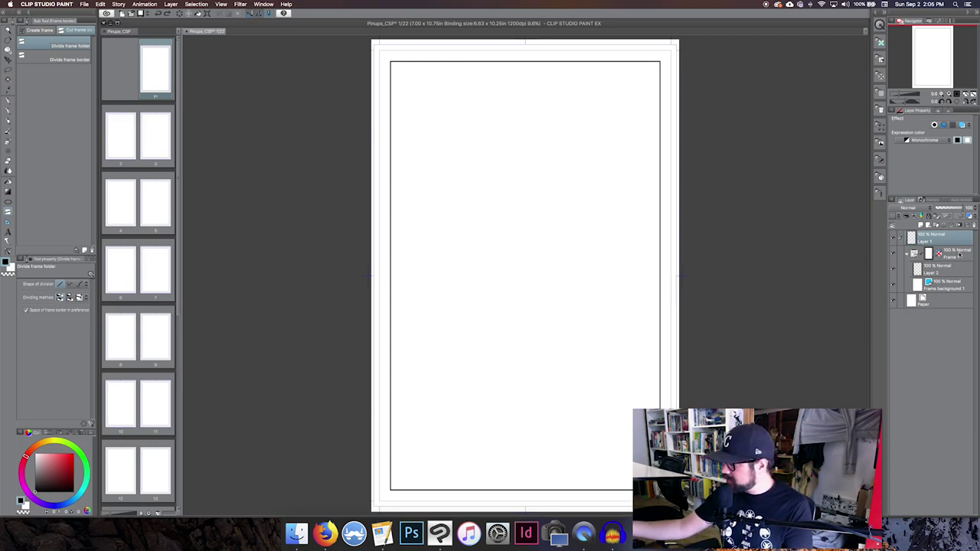
left_click(927, 256)
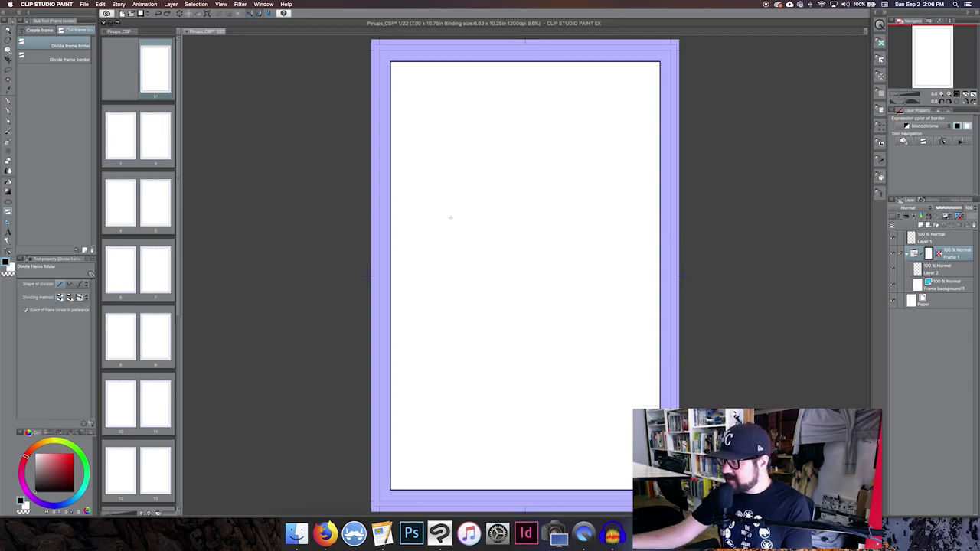
left_click_drag(458, 158, 590, 182)
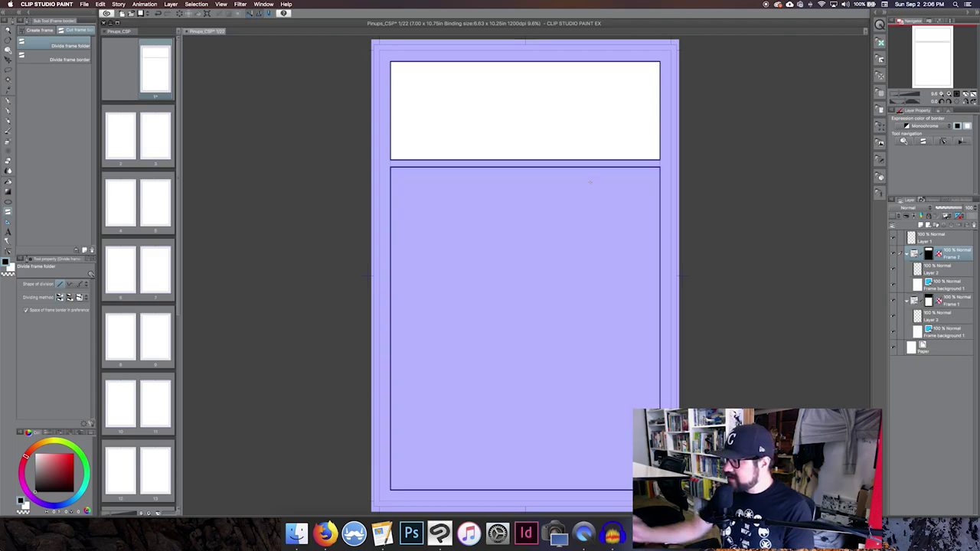
left_click_drag(594, 80, 593, 130)
left_click_drag(447, 200, 460, 418)
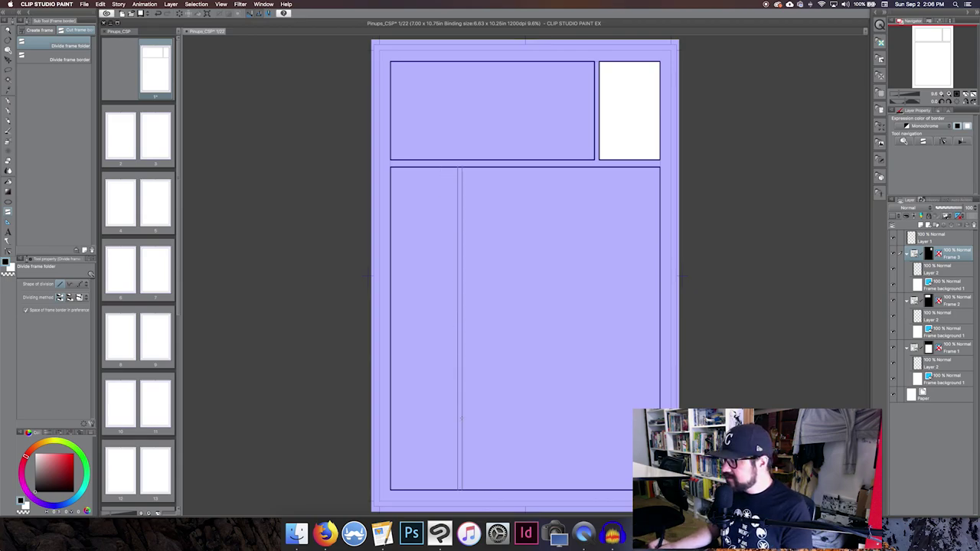
key("super+z")
key("super+z")
key("super+z")
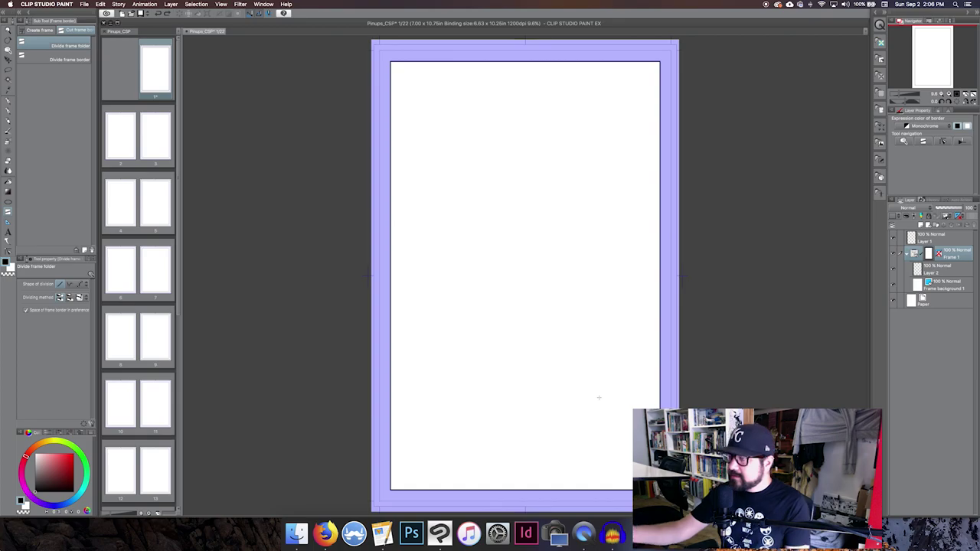
left_click(171, 4)
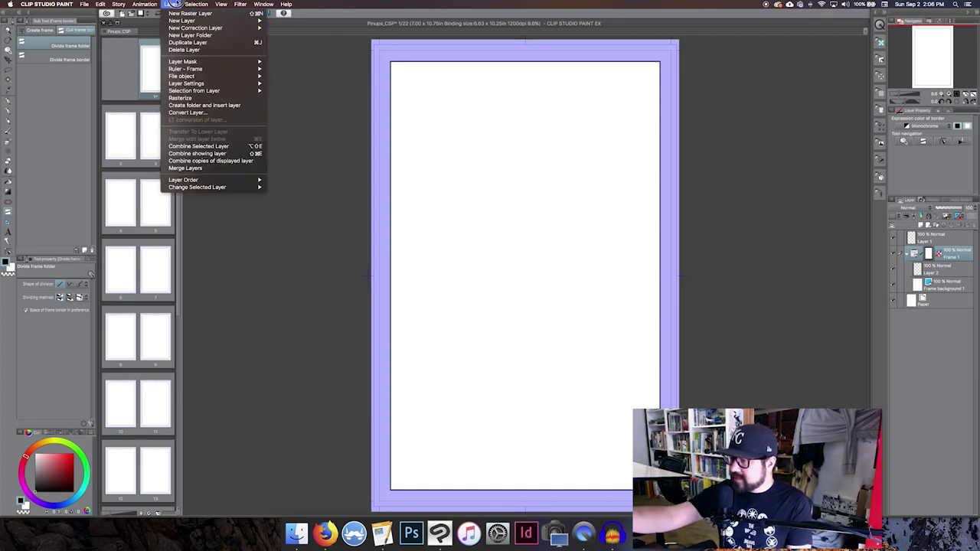
mouse_move(222, 68)
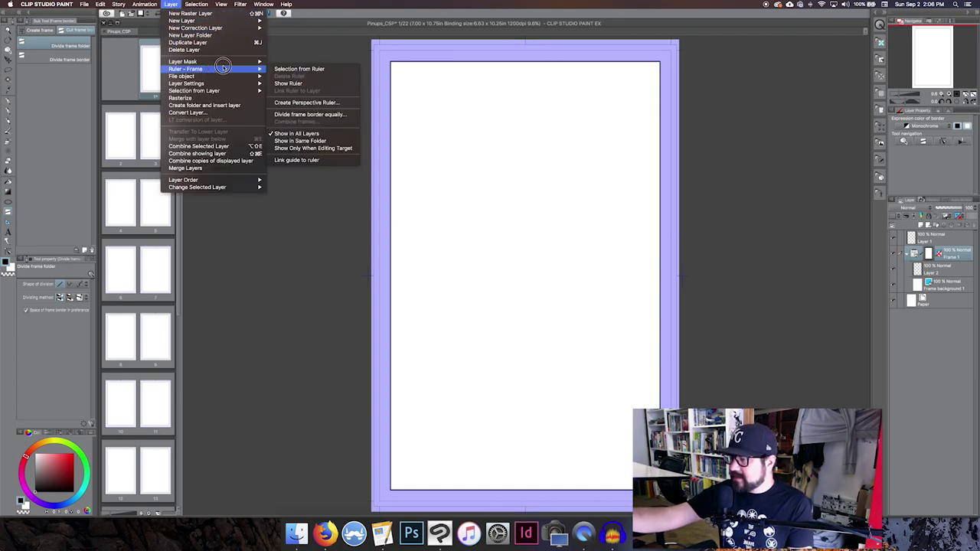
left_click(330, 116)
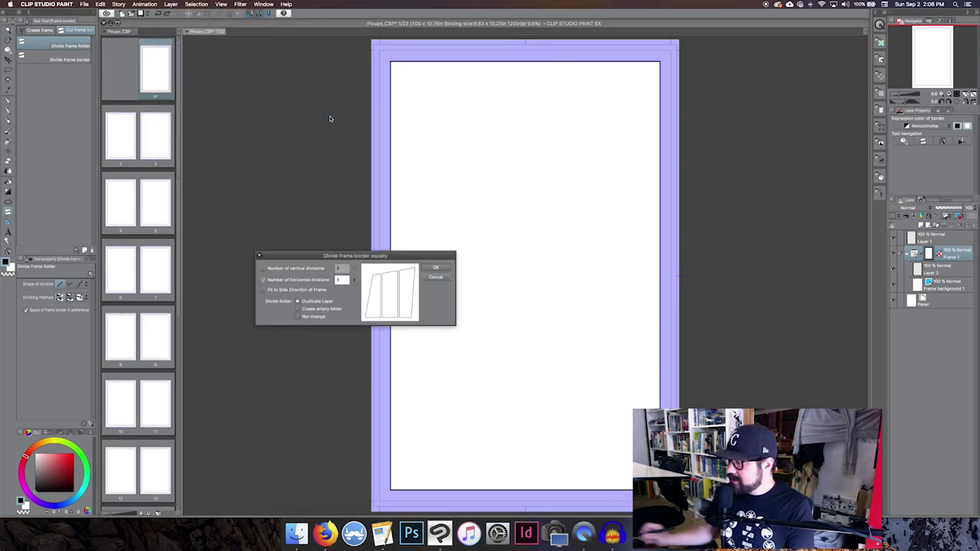
left_click(288, 268)
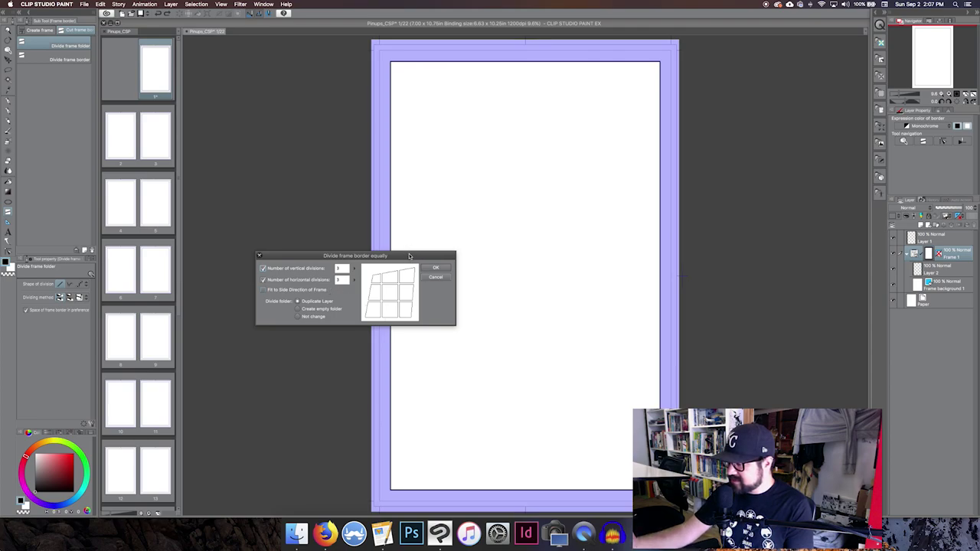
left_click_drag(407, 254, 398, 224)
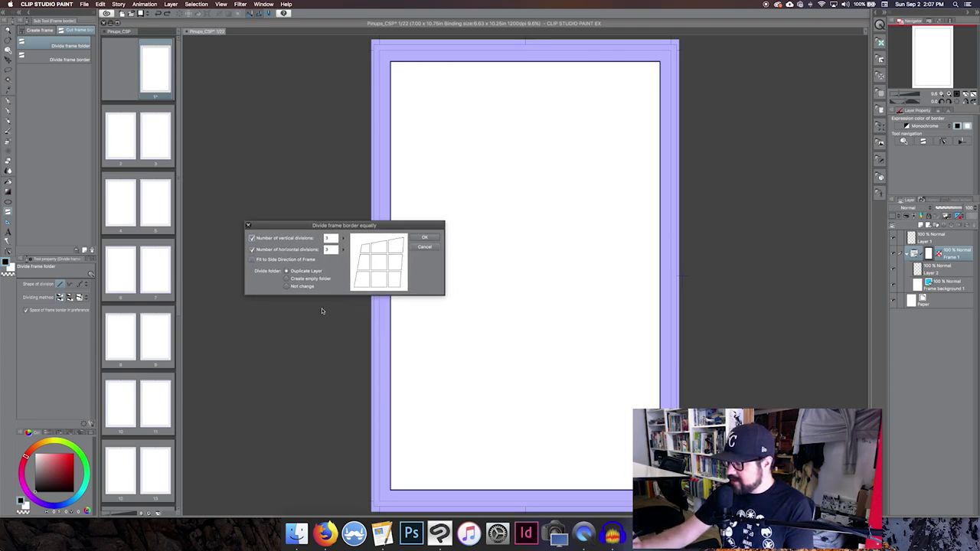
left_click(434, 238)
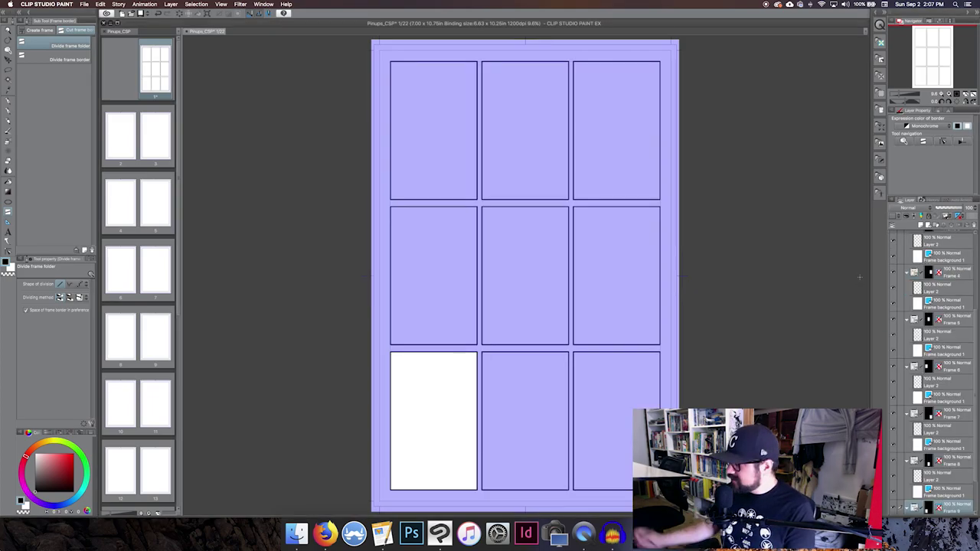
left_click(940, 291)
key("p")
left_click_drag(628, 277, 659, 293)
mouse_move(609, 209)
left_mouse_down()
mouse_move(636, 249)
mouse_move(581, 232)
left_mouse_up()
mouse_move(575, 289)
left_mouse_down()
mouse_move(583, 328)
mouse_move(600, 343)
left_mouse_up()
mouse_move(609, 344)
left_mouse_down()
mouse_move(620, 310)
mouse_move(590, 291)
mouse_move(613, 209)
mouse_move(648, 230)
mouse_move(577, 317)
left_mouse_up()
left_click_drag(590, 245, 658, 342)
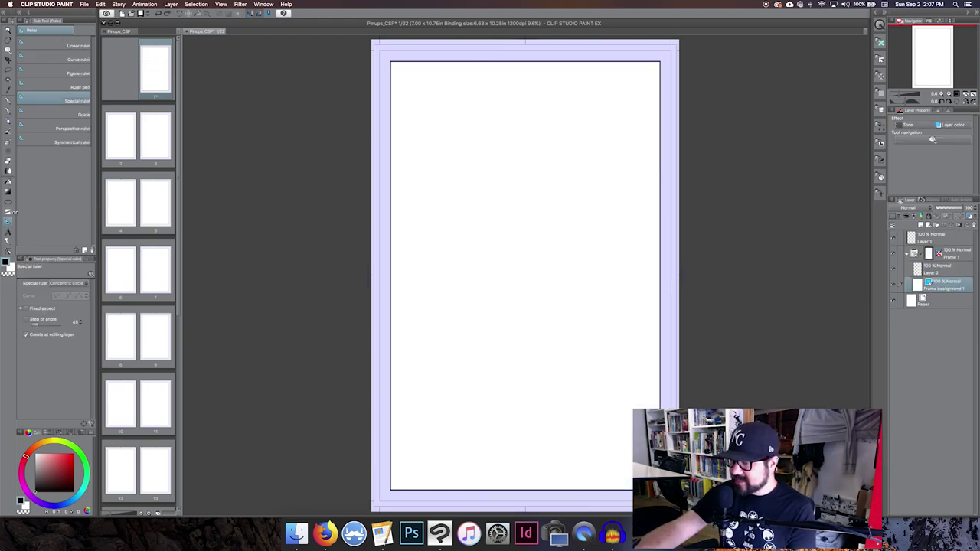
Select the Frame border tool group.
left_click(10, 212)
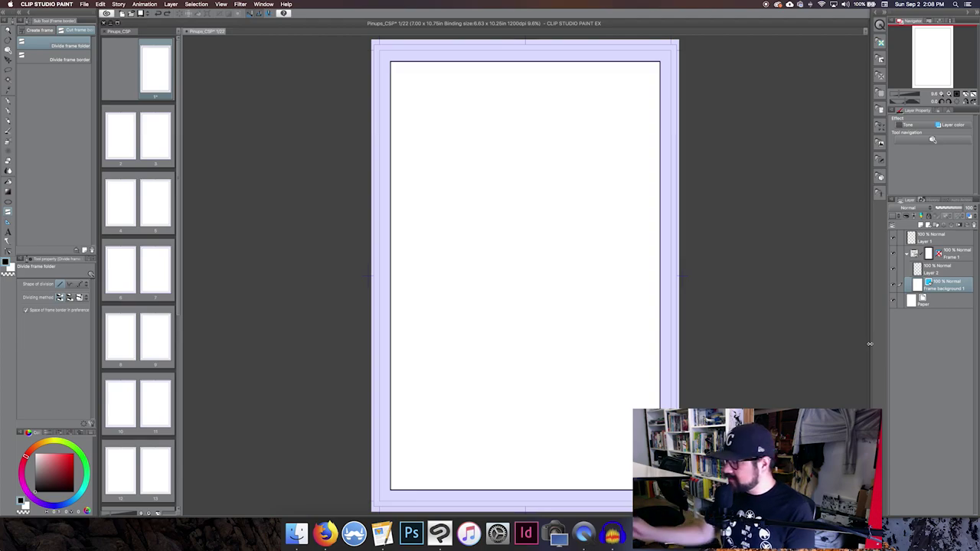
Draw a borderless rectangle frame over the page's inner border and disable Frame 1's mask.
key("ctrl+z")
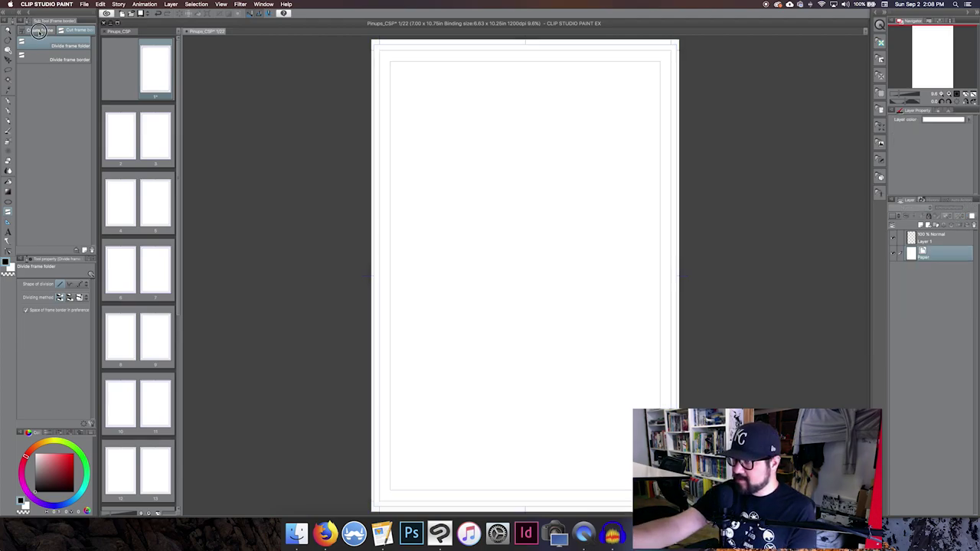
left_click(40, 30)
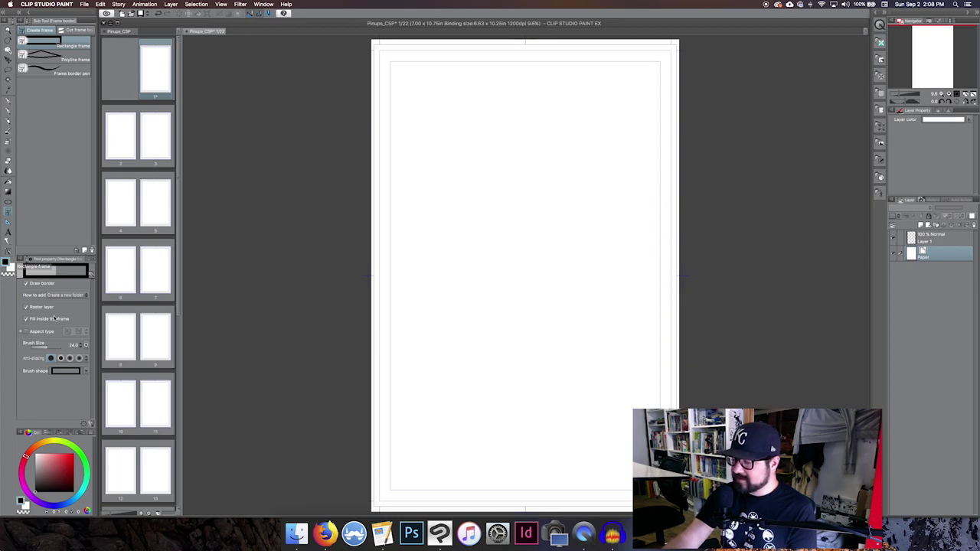
left_click(43, 284)
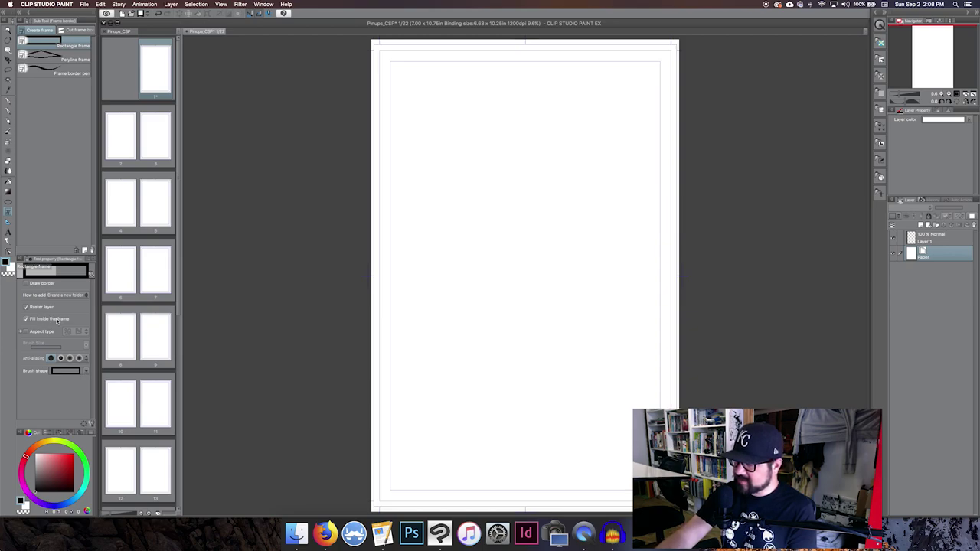
left_click_drag(393, 63, 660, 490)
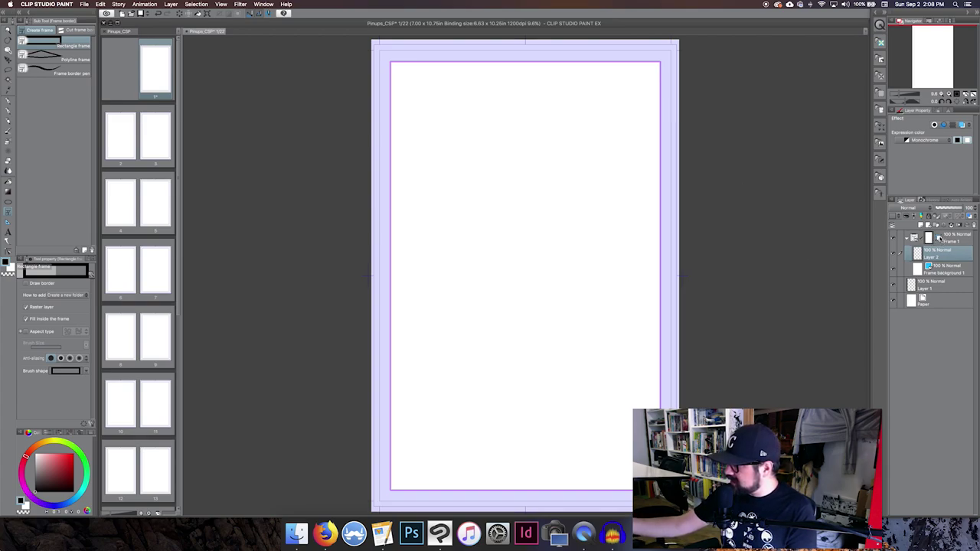
left_click(940, 239, "shift")
Toggle Frame 1's mask off and on, leaving it enabled.
left_click(940, 239, "shift")
left_click(939, 239, "shift")
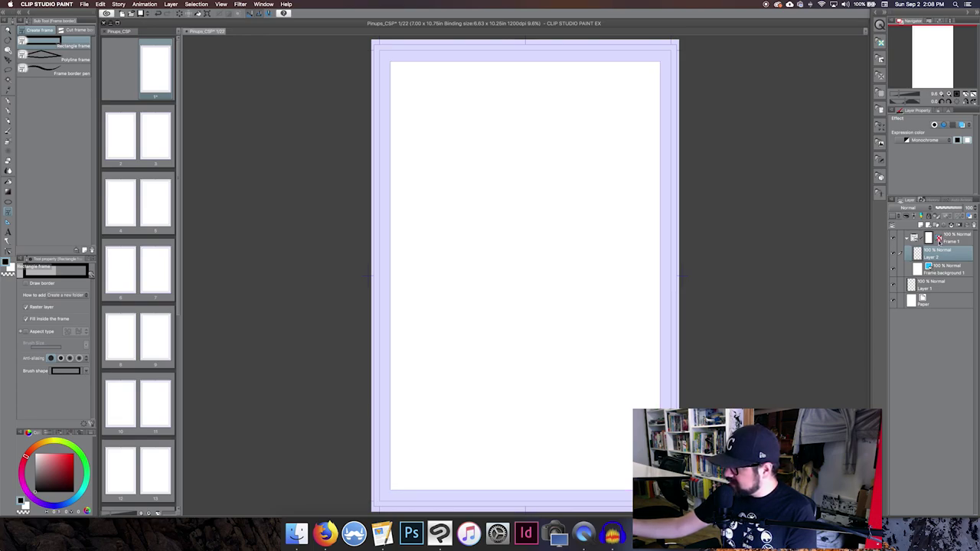
left_click(939, 239, "shift")
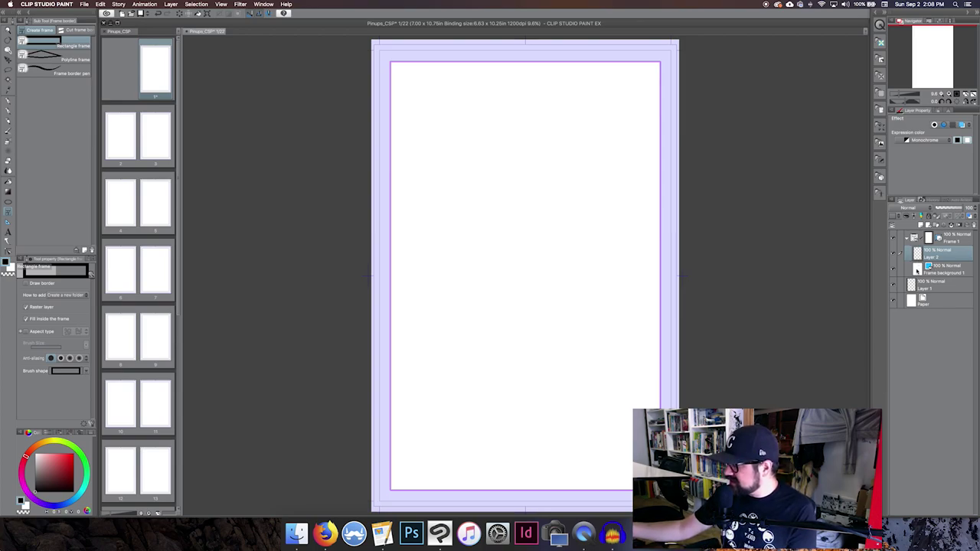
Fill Frame background 1 with light grey C4C4C4 through its colour settings.
left_click(950, 273)
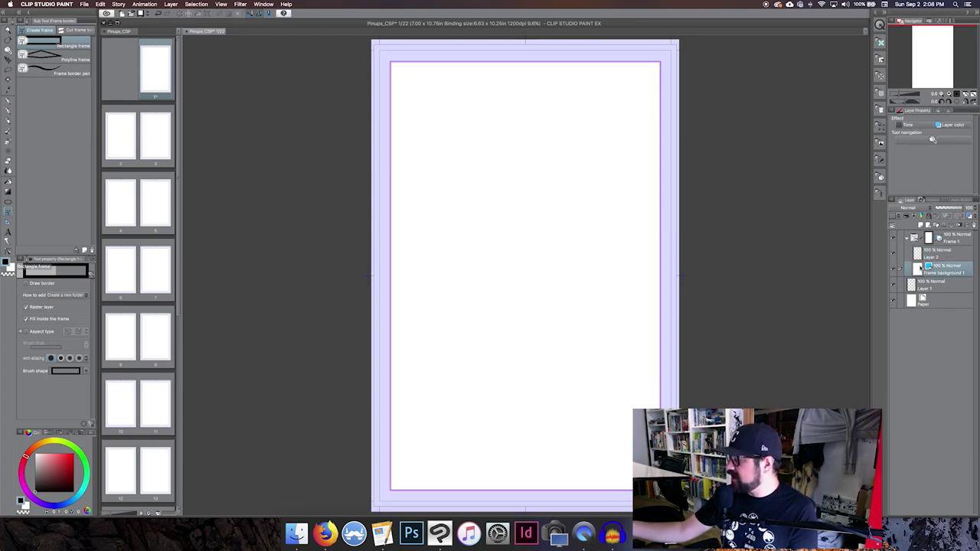
double_click(919, 270)
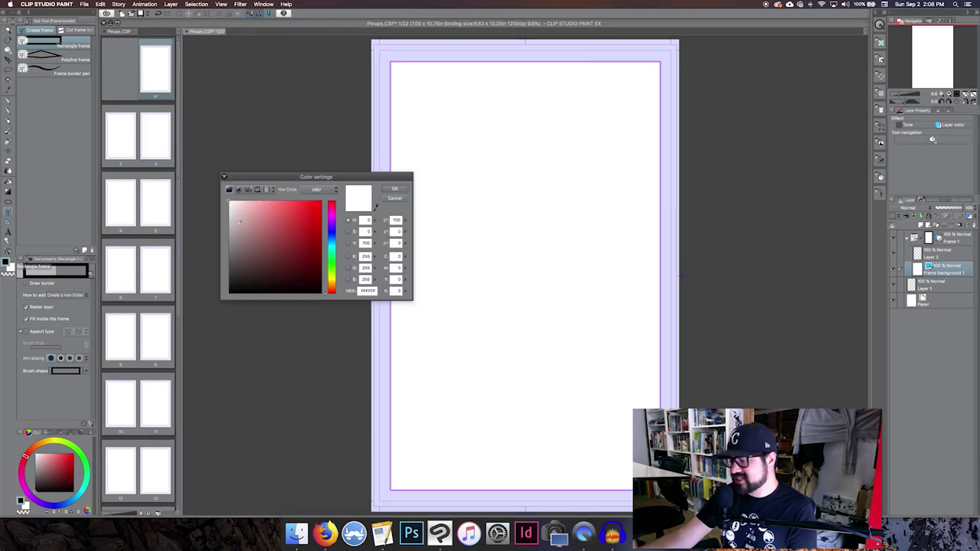
mouse_move(238, 222)
left_mouse_down()
mouse_move(226, 231)
mouse_move(228, 222)
left_mouse_up()
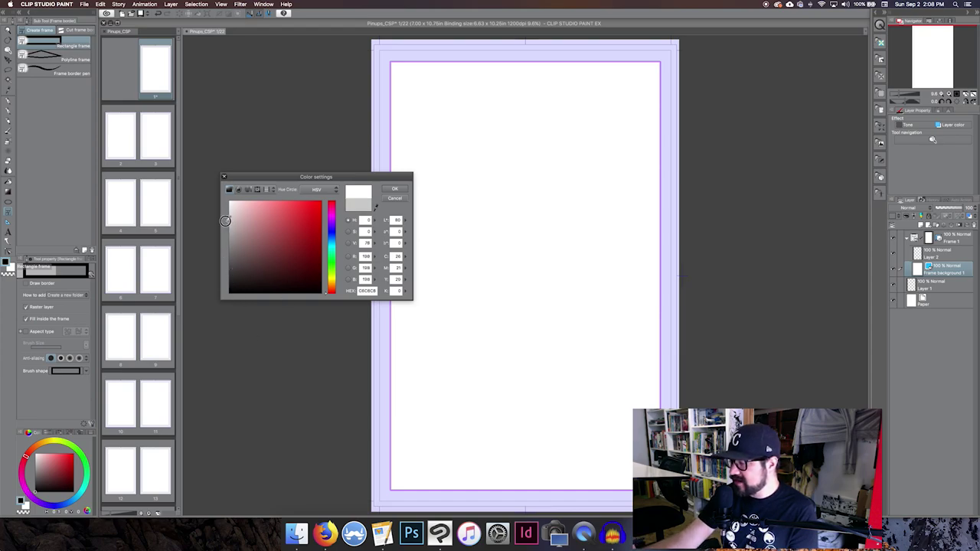
left_click(395, 190)
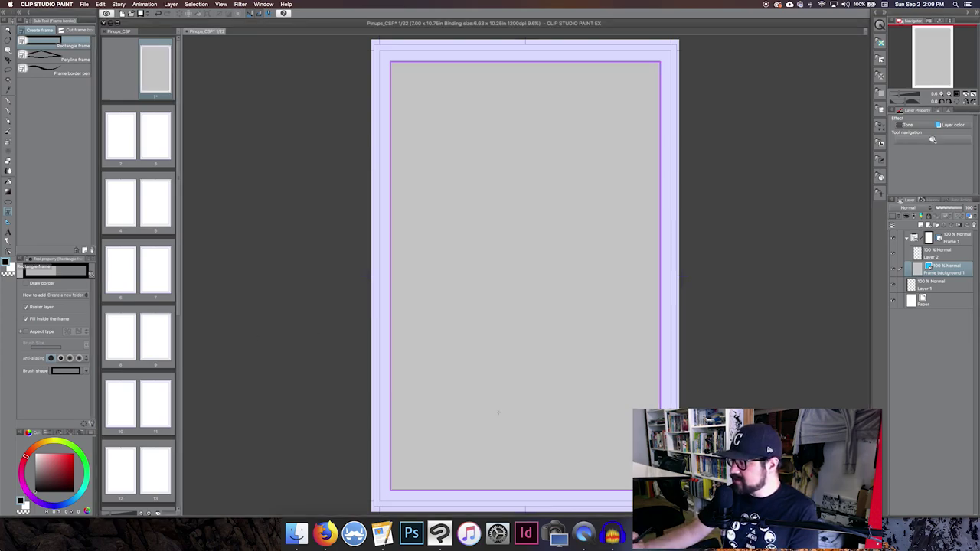
left_click(939, 303)
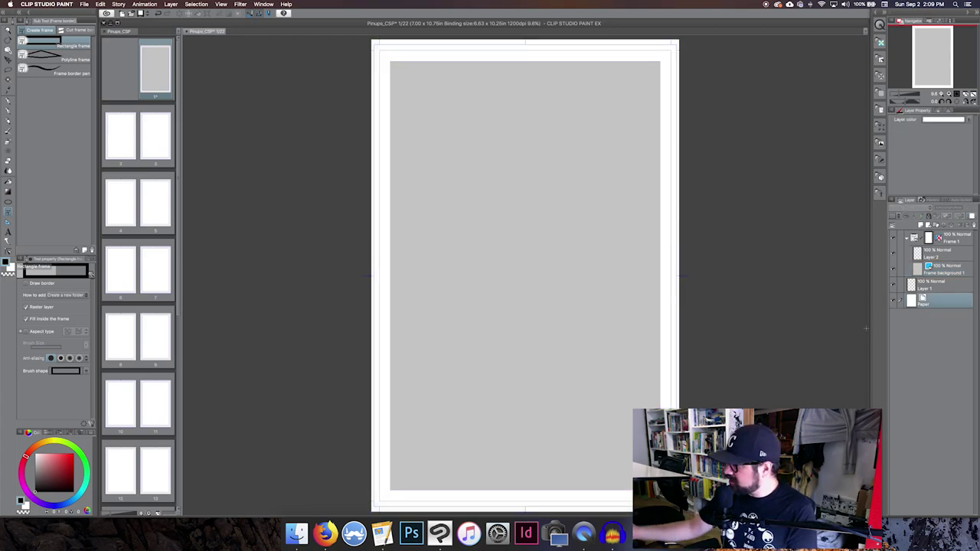
Trial-cut the frame into four panels with Divide frame folder, undo them, and select the pen.
key("super+z")
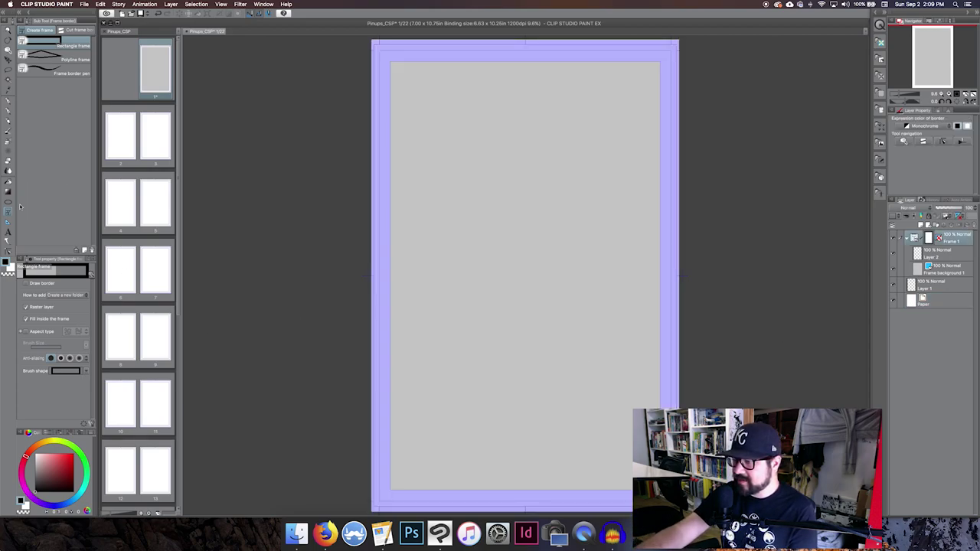
left_click(77, 30)
left_click_drag(456, 151, 555, 152)
left_click_drag(422, 275, 559, 293)
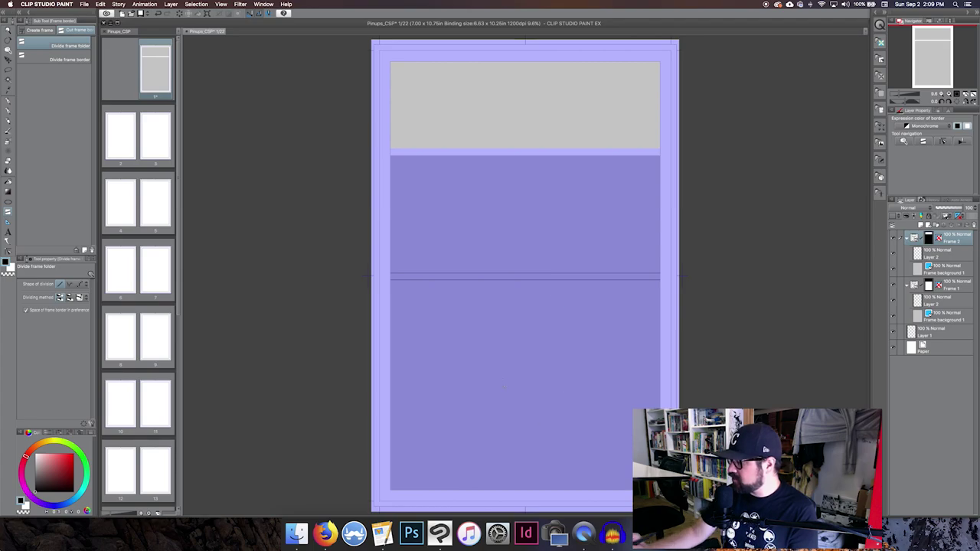
left_click_drag(449, 152, 450, 277)
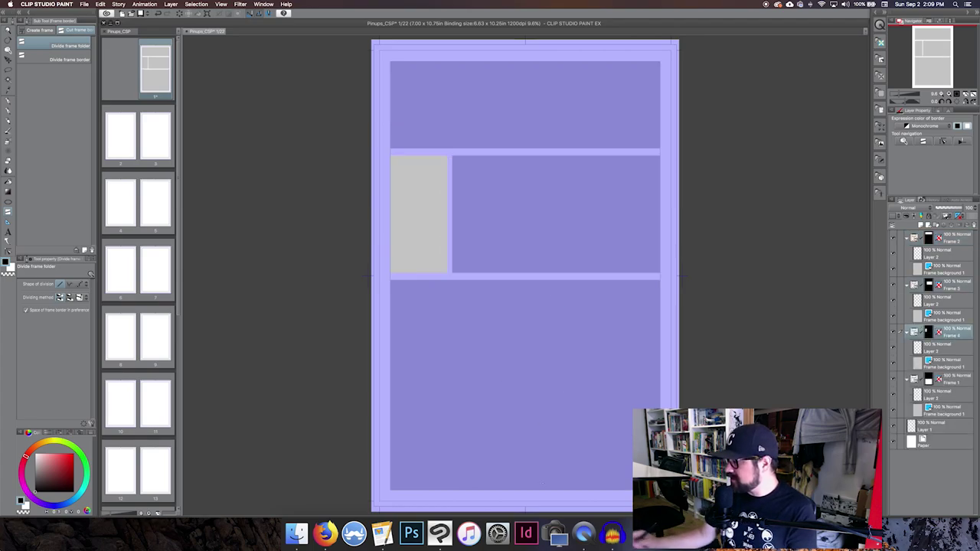
left_click_drag(609, 156, 609, 276)
key("ctrl+z")
key("ctrl+z")
key("ctrl+z")
key("ctrl+z")
key("ctrl+z")
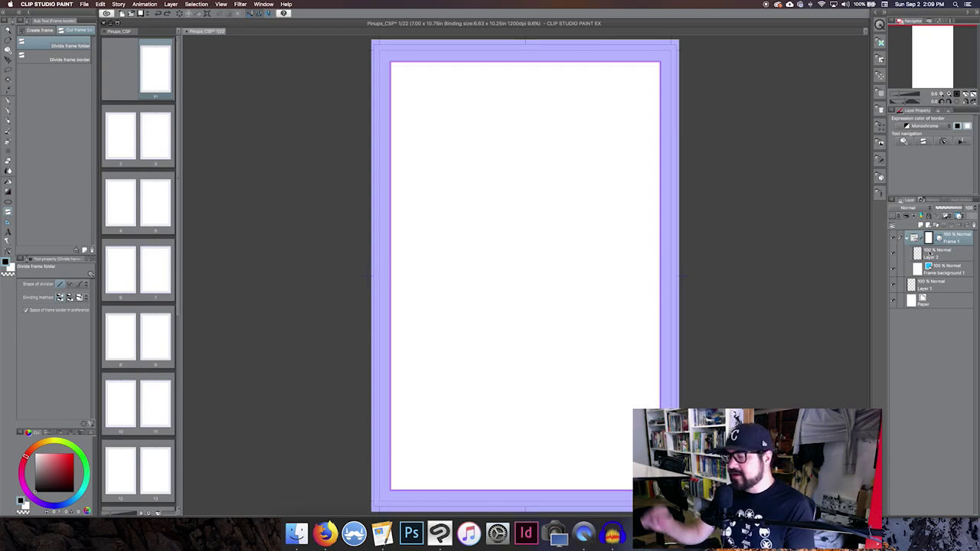
key("p")
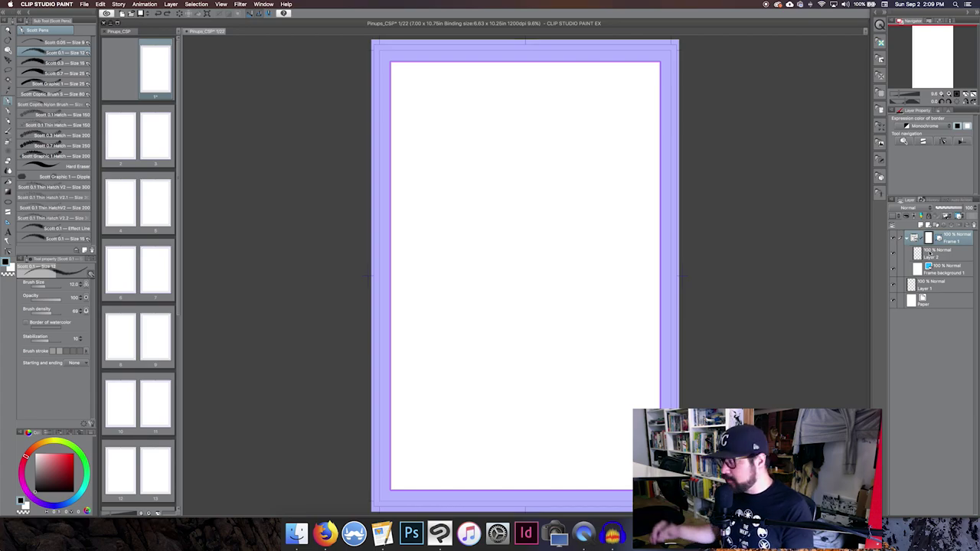
Delete the old frame folder and draw a new rectangular frame filling the page's inner border.
key("Delete")
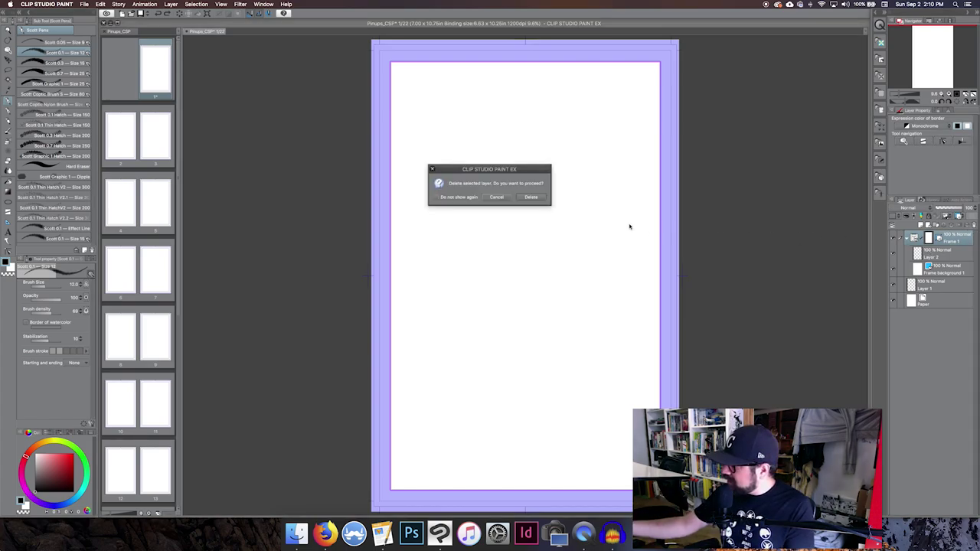
left_click(539, 193)
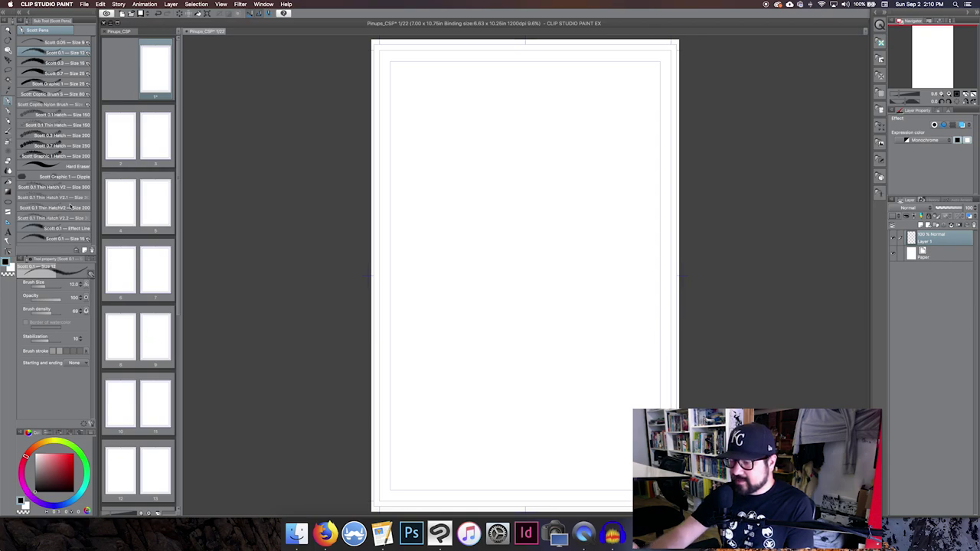
left_click(8, 213)
left_click(40, 30)
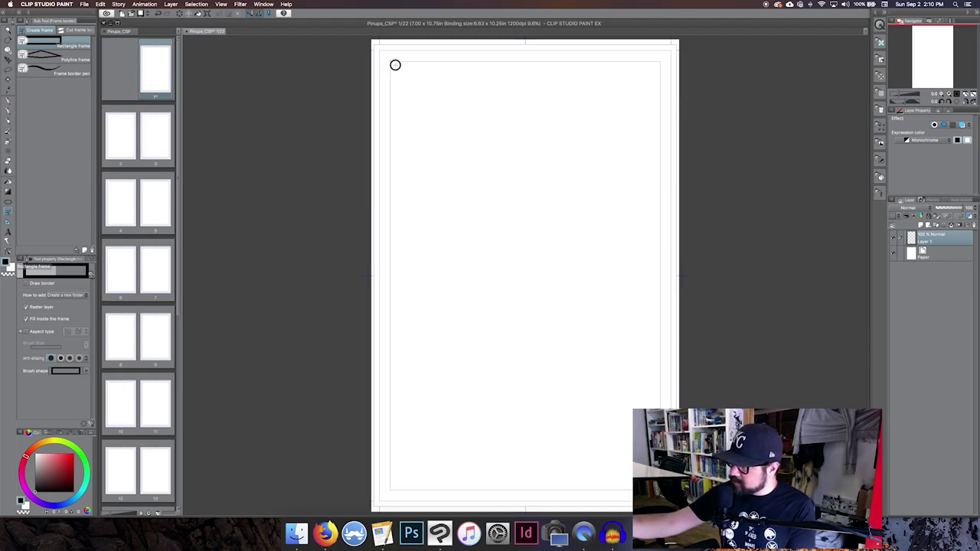
mouse_move(396, 66)
left_mouse_down()
mouse_move(652, 412)
mouse_move(660, 491)
left_mouse_up()
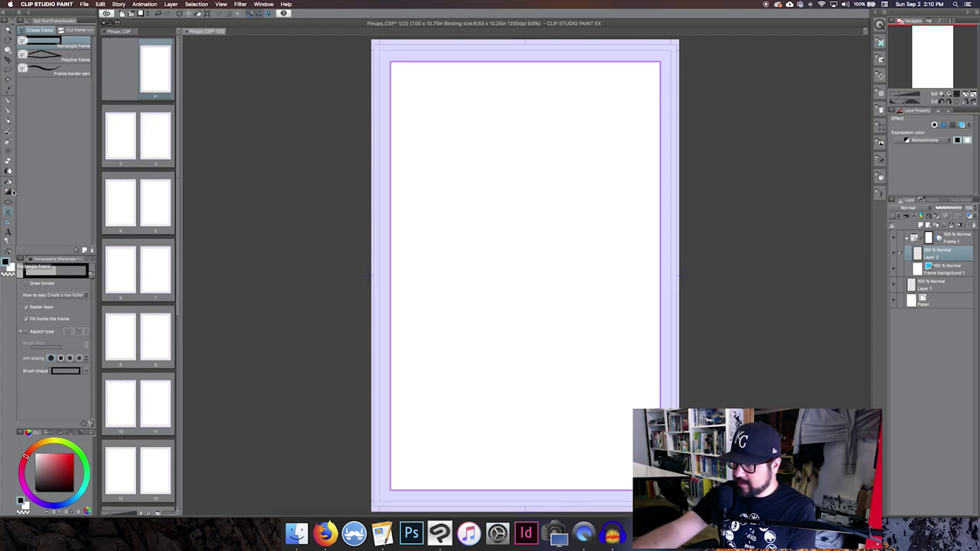
Cut the frame into a wide top, three middle panels and a wide bottom, then select Layer 2.
left_click(78, 30)
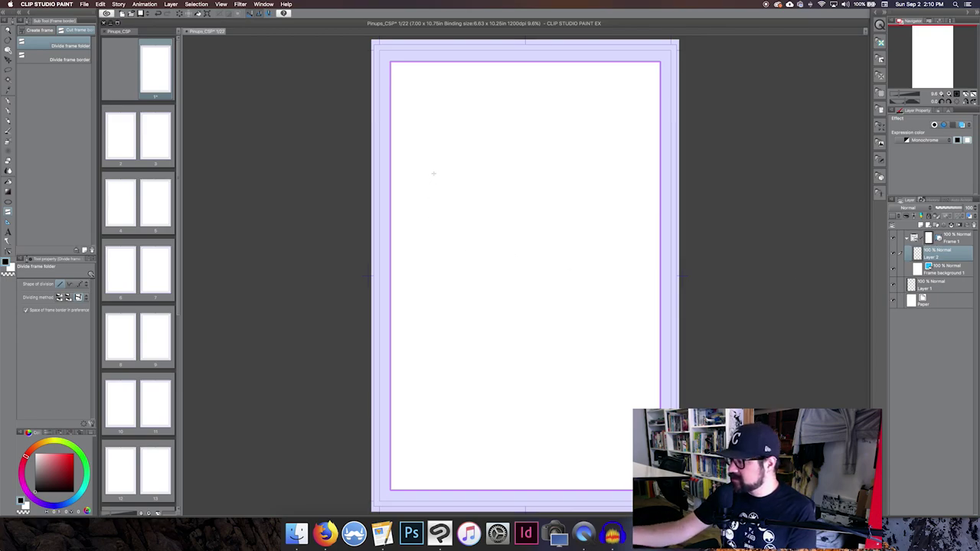
left_click(499, 182)
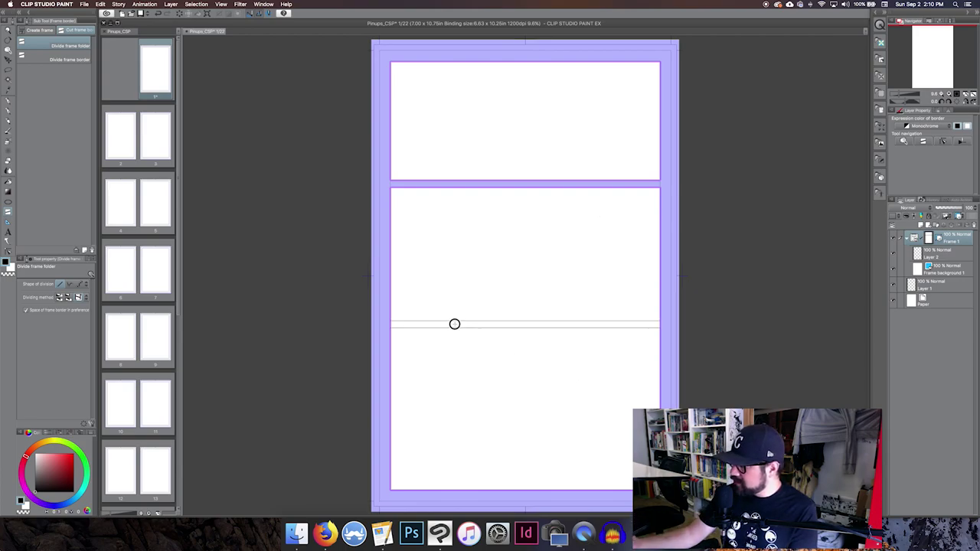
left_click(533, 326)
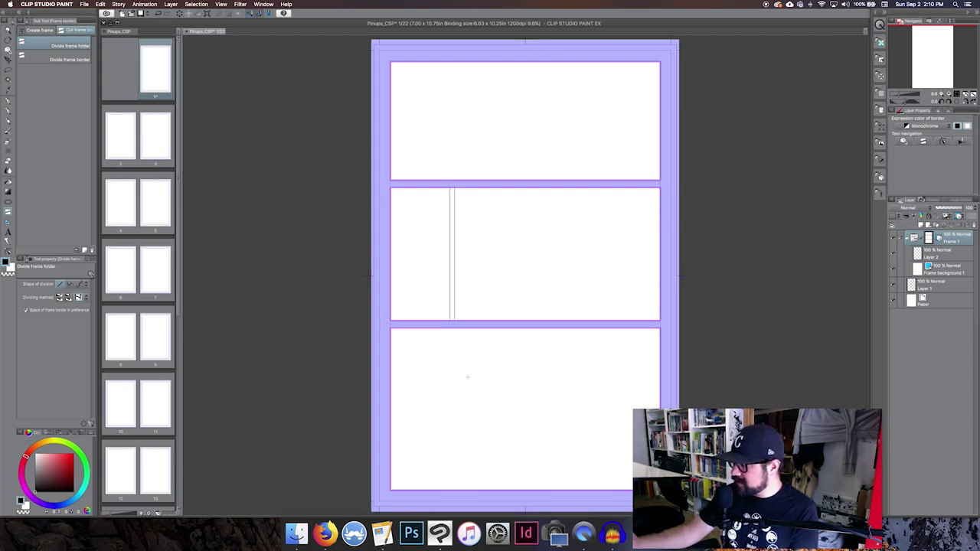
left_click(452, 242)
left_click_drag(579, 337, 580, 338)
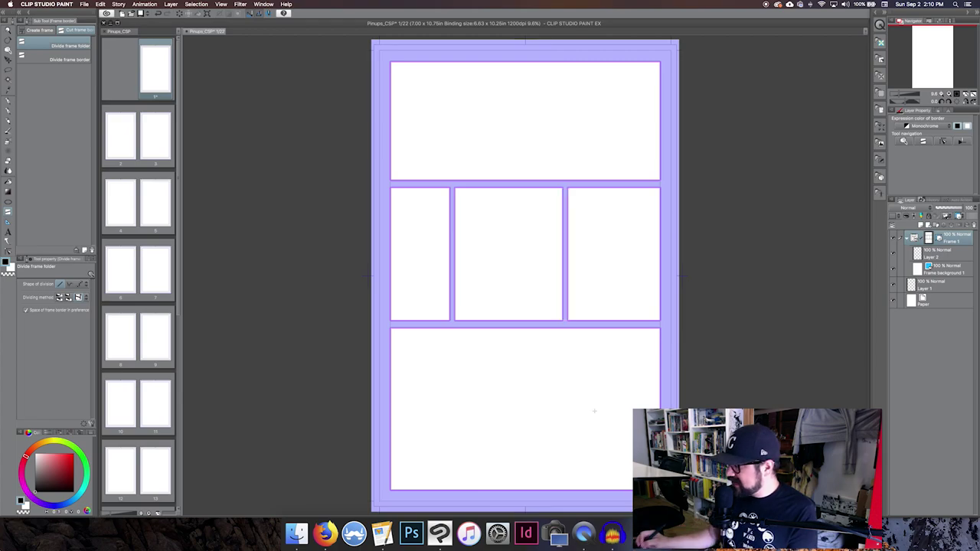
left_click(934, 253)
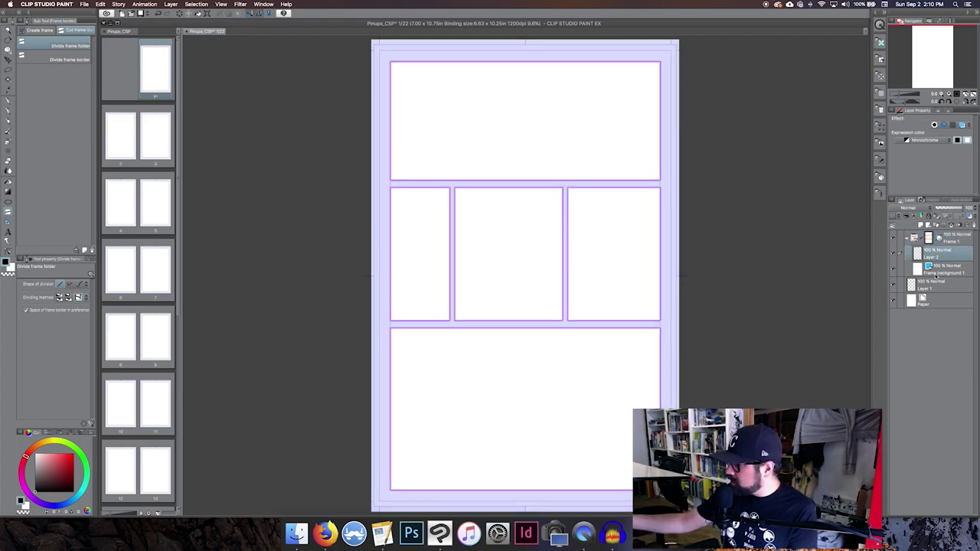
Draw a loose freehand pen scribble across the page, briefly hiding Frame 1 to check it.
key("p")
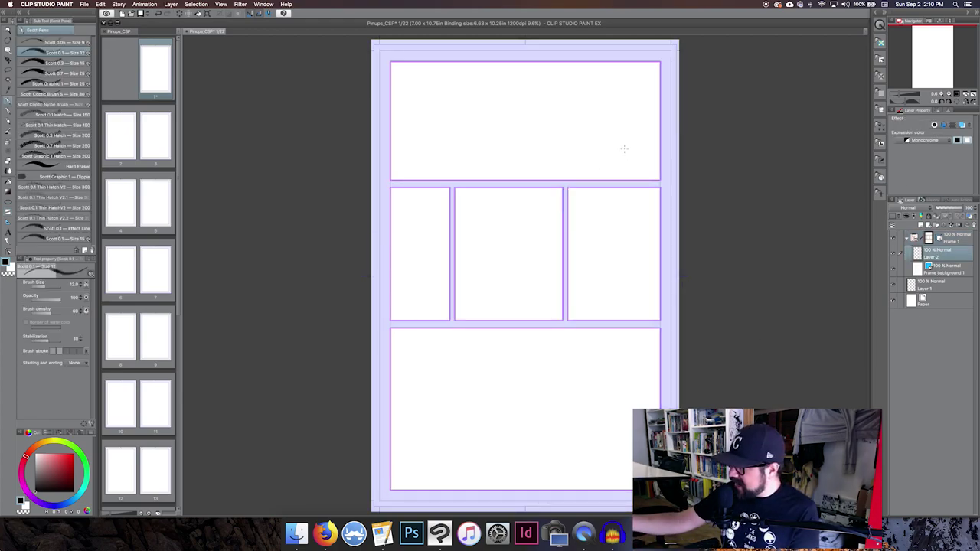
mouse_move(617, 158)
left_mouse_down()
mouse_move(640, 165)
mouse_move(587, 124)
mouse_move(570, 176)
mouse_move(612, 241)
mouse_move(551, 256)
mouse_move(466, 244)
mouse_move(511, 298)
mouse_move(529, 408)
mouse_move(603, 296)
mouse_move(631, 367)
mouse_move(614, 308)
mouse_move(474, 371)
mouse_move(455, 281)
mouse_move(454, 341)
mouse_move(462, 259)
mouse_move(440, 146)
mouse_move(444, 226)
mouse_move(467, 161)
mouse_move(467, 248)
mouse_move(498, 270)
left_mouse_up()
left_click(936, 303)
left_click(939, 240)
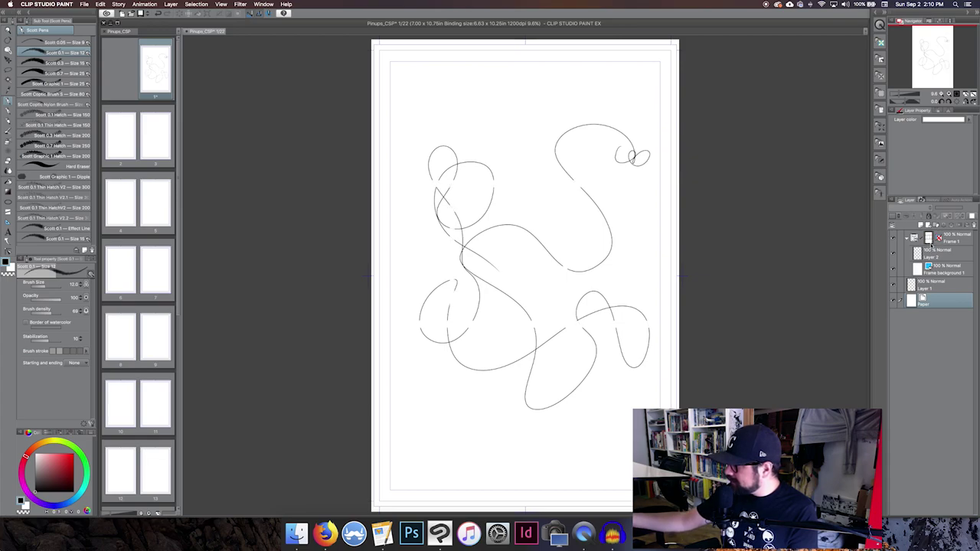
left_click(939, 239)
Move Layer 1 above the Frame 1 folder in the Layer panel.
left_click(931, 283)
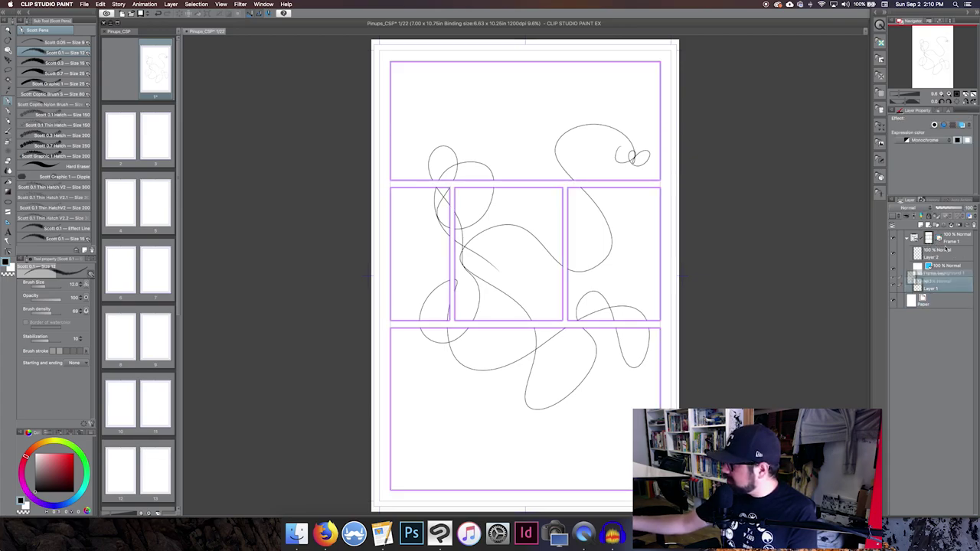
left_click(939, 256)
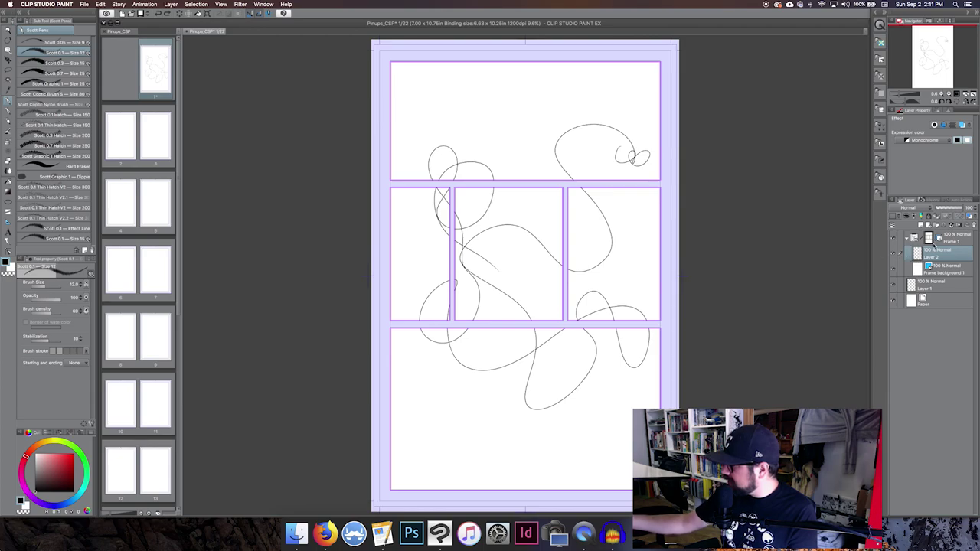
left_click(939, 285)
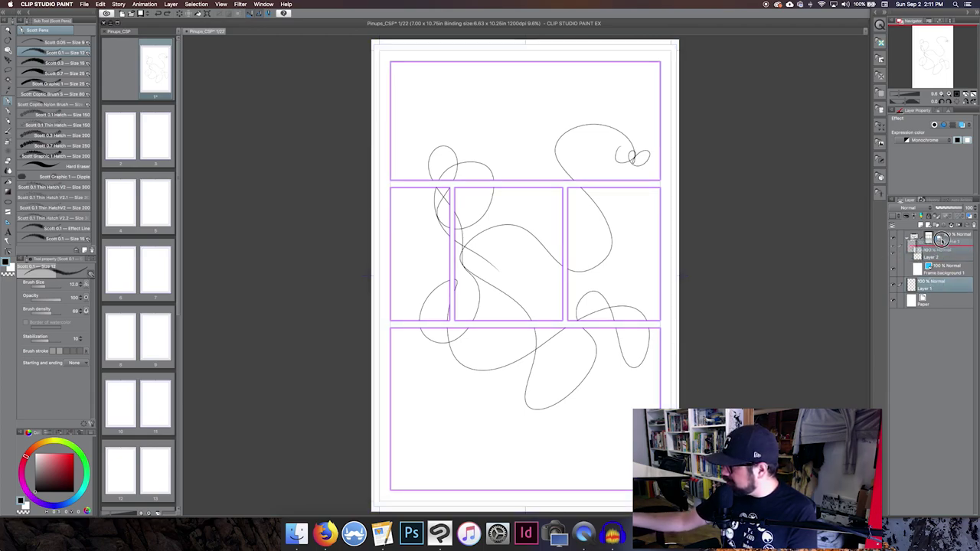
left_click_drag(941, 242, 940, 233)
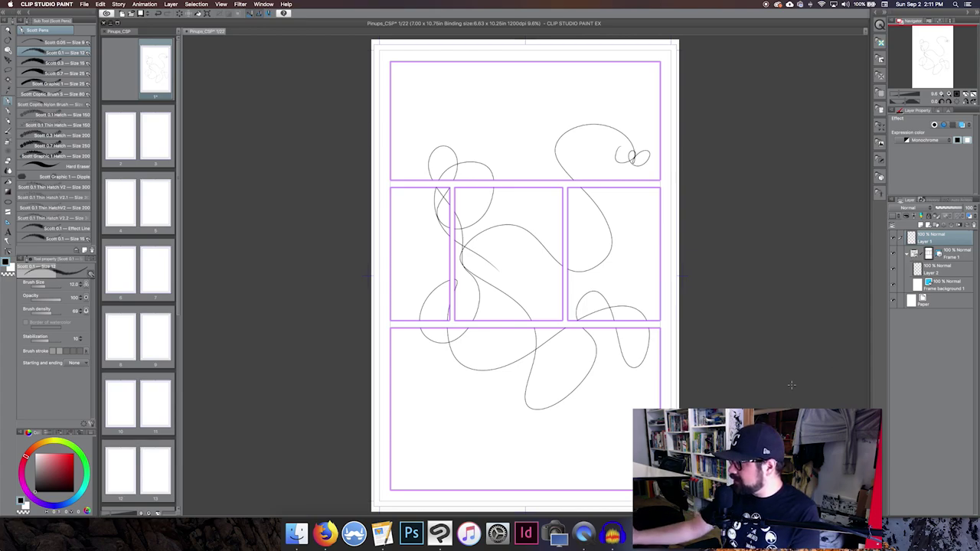
key("p")
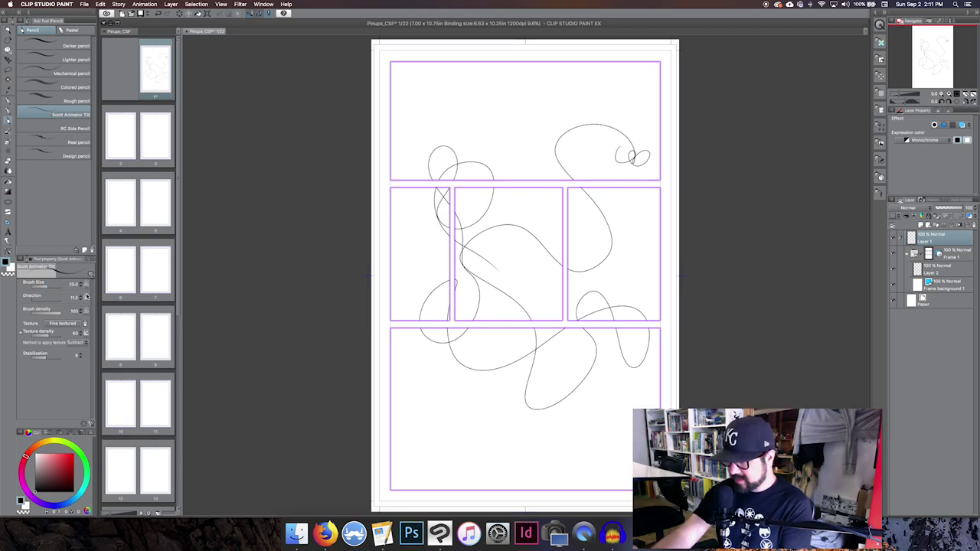
Enlarge the pencil to size 60 and try bold test strokes in the top panel, undoing them.
left_click(86, 296)
left_click(122, 308)
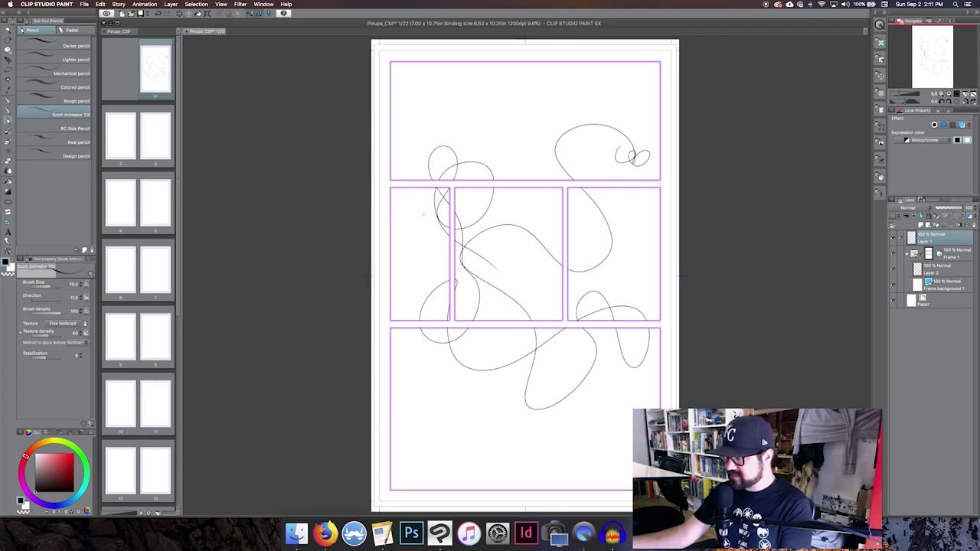
mouse_move(476, 116)
left_mouse_down()
mouse_move(505, 127)
mouse_move(545, 107)
left_mouse_up()
key("super+z")
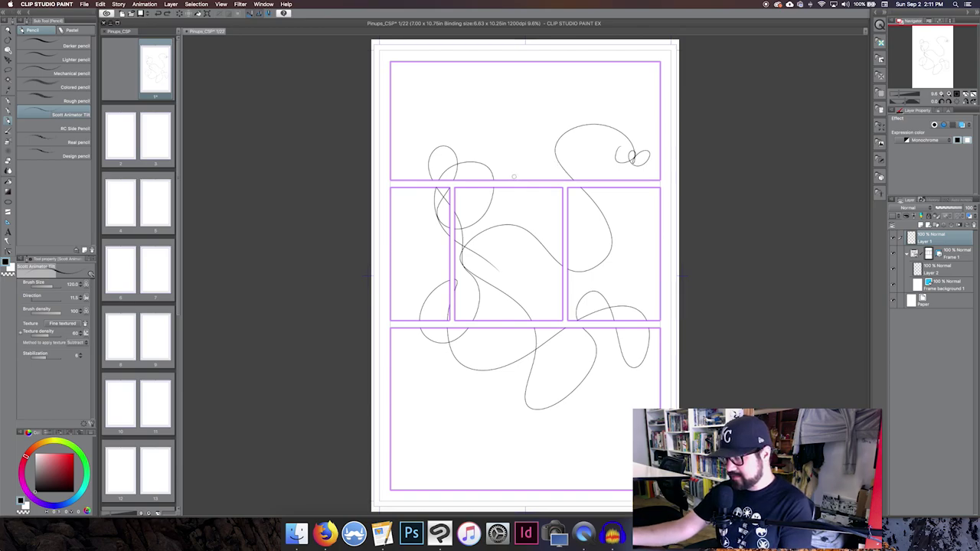
mouse_move(527, 100)
left_mouse_down()
mouse_move(574, 112)
mouse_move(602, 80)
left_mouse_up()
key("super+z")
key("super+z")
Trace the top panel and the three middle panels' borders with thick dark pencil lines.
mouse_move(391, 93)
left_mouse_down()
mouse_move(587, 94)
mouse_move(635, 120)
mouse_move(641, 181)
mouse_move(410, 181)
mouse_move(392, 167)
mouse_move(391, 61)
left_mouse_up()
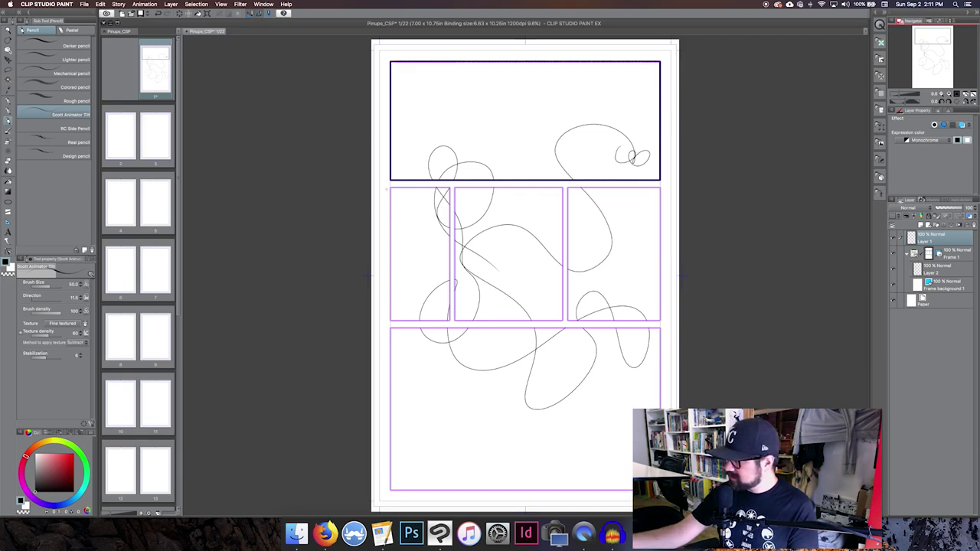
mouse_move(391, 187)
left_mouse_down()
mouse_move(409, 187)
mouse_move(452, 220)
mouse_move(450, 308)
mouse_move(409, 321)
mouse_move(391, 277)
mouse_move(391, 187)
left_mouse_up()
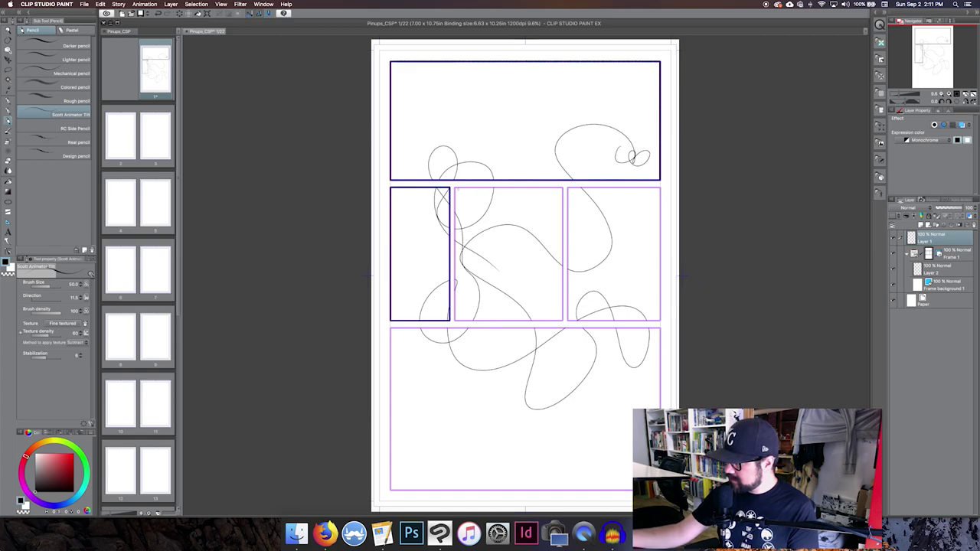
mouse_move(455, 190)
left_mouse_down()
mouse_move(469, 311)
mouse_move(532, 321)
mouse_move(563, 300)
mouse_move(563, 242)
mouse_move(532, 193)
mouse_move(455, 187)
left_mouse_up()
mouse_move(568, 187)
left_mouse_down()
mouse_move(567, 225)
mouse_move(652, 321)
mouse_move(660, 309)
mouse_move(658, 190)
mouse_move(568, 187)
left_mouse_up()
mouse_move(391, 328)
left_mouse_down()
mouse_move(631, 339)
mouse_move(667, 400)
mouse_move(491, 507)
mouse_move(383, 480)
mouse_move(385, 353)
mouse_move(413, 328)
left_mouse_up()
Zoom in on a gutter corner to inspect the rough borders, zoom back out, and hide the scribble layer.
key("/")
left_click_drag(452, 189, 528, 166)
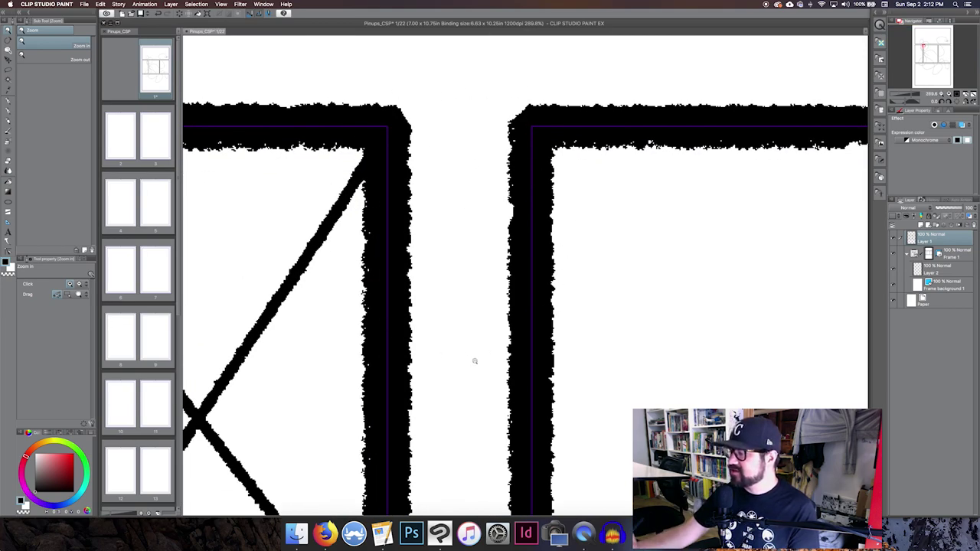
left_click_drag(433, 295, 363, 350)
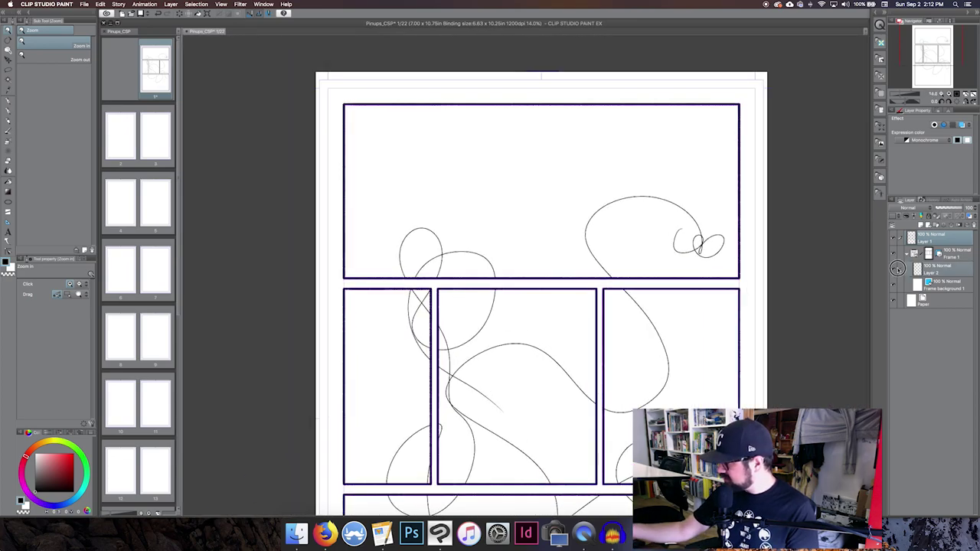
left_click_drag(575, 410, 543, 377)
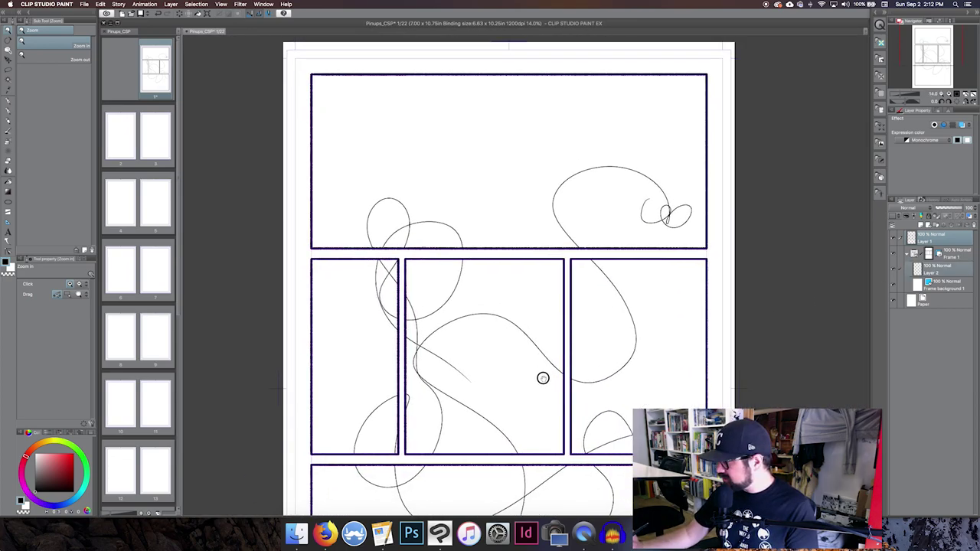
left_click(893, 270)
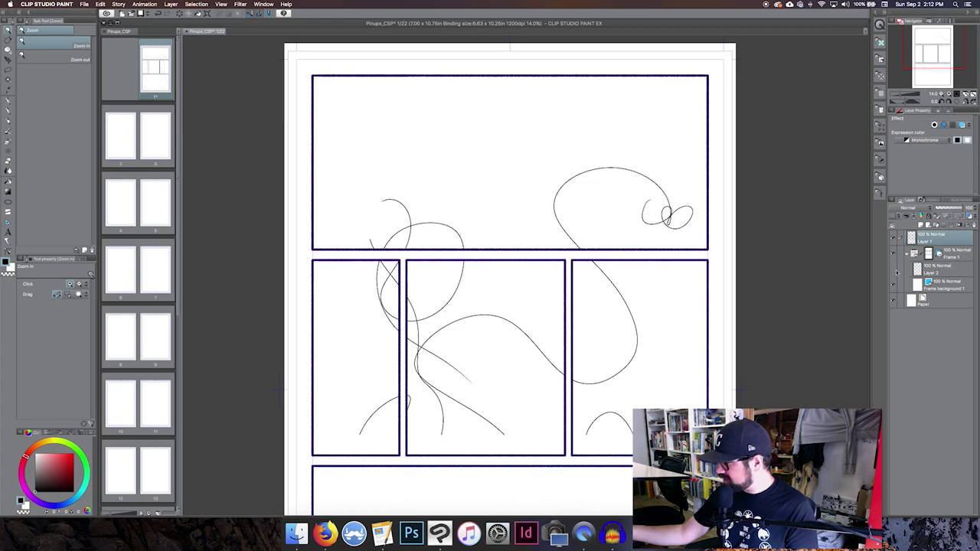
left_click(942, 270)
mouse_move(609, 432)
left_mouse_down()
mouse_move(566, 319)
mouse_move(460, 314)
left_mouse_up()
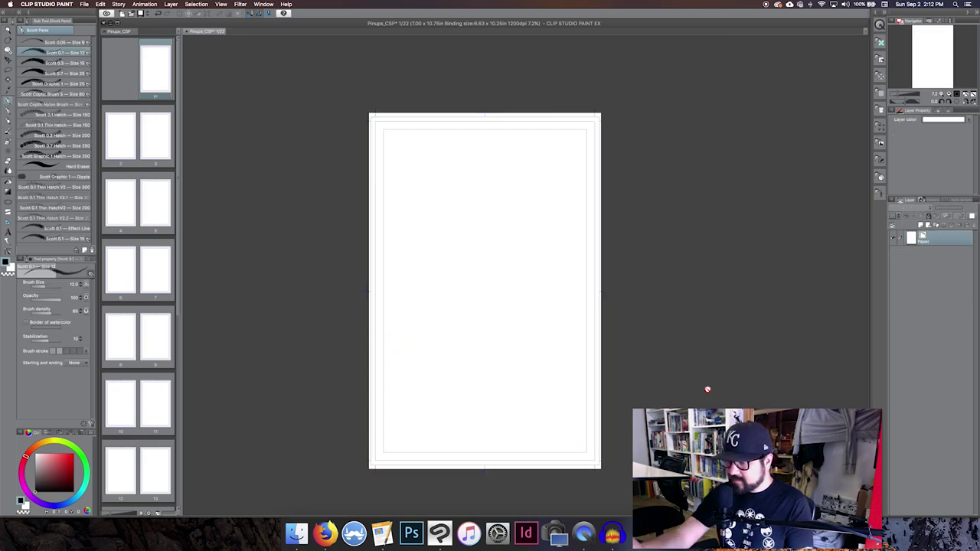
Draw a single rectangle frame from the inner border's top-left to its bottom-right corner.
left_click(9, 212)
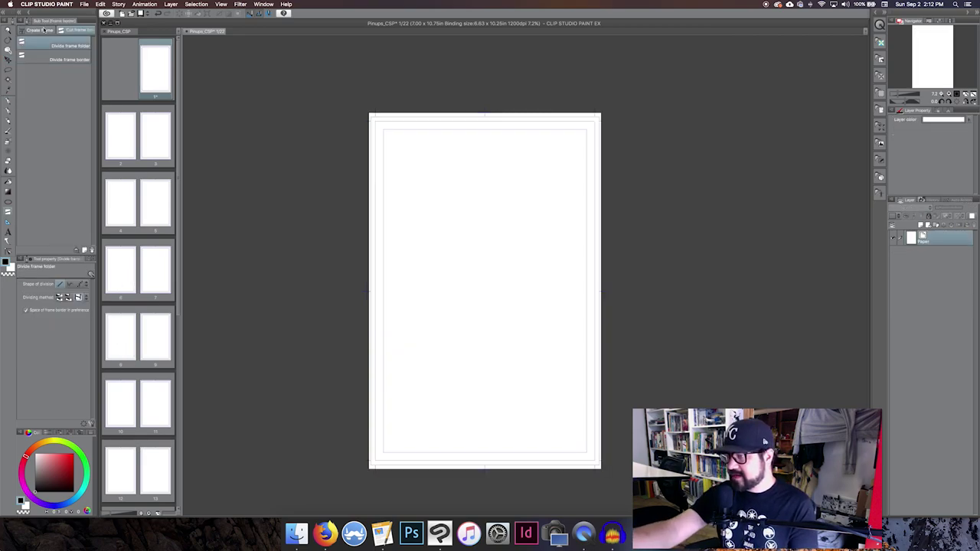
left_click(38, 31)
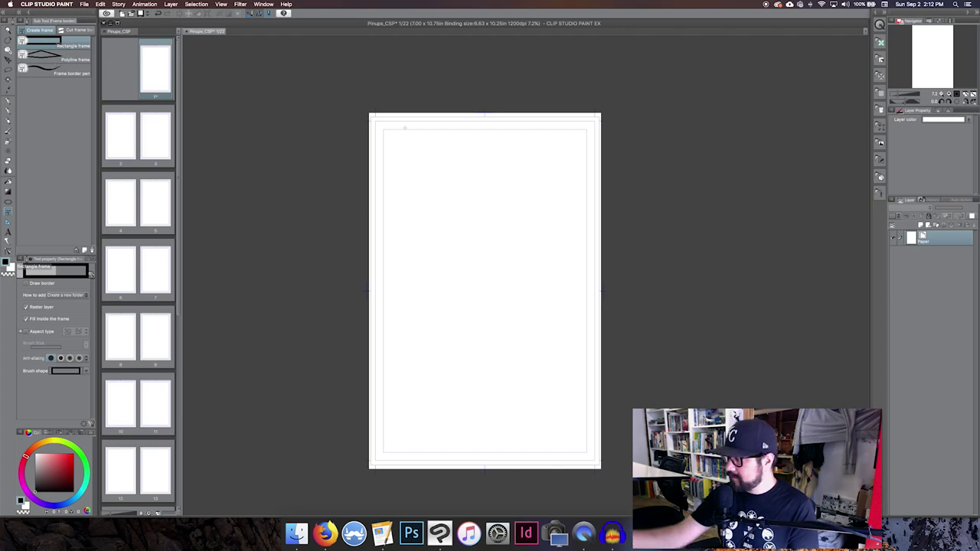
left_click_drag(384, 130, 587, 452)
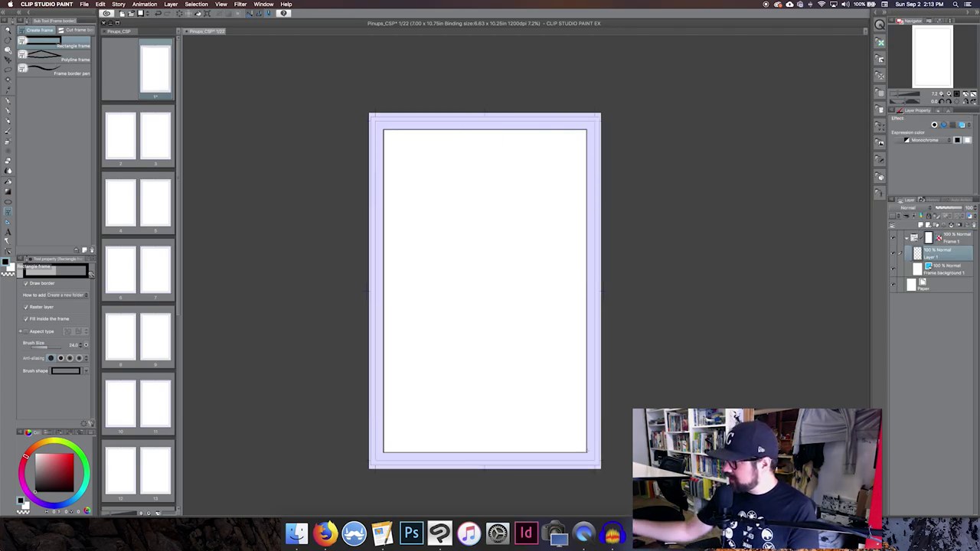
left_click(75, 30)
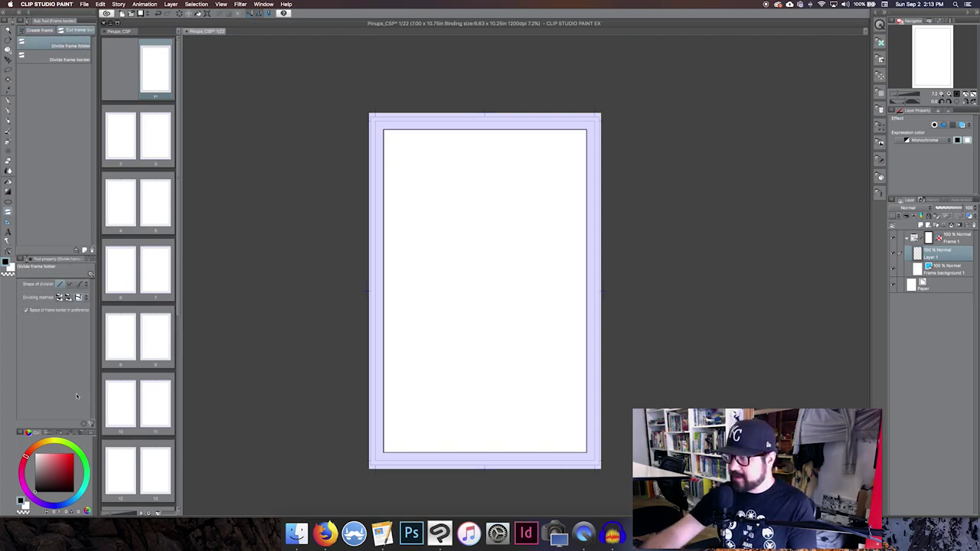
left_click(479, 212)
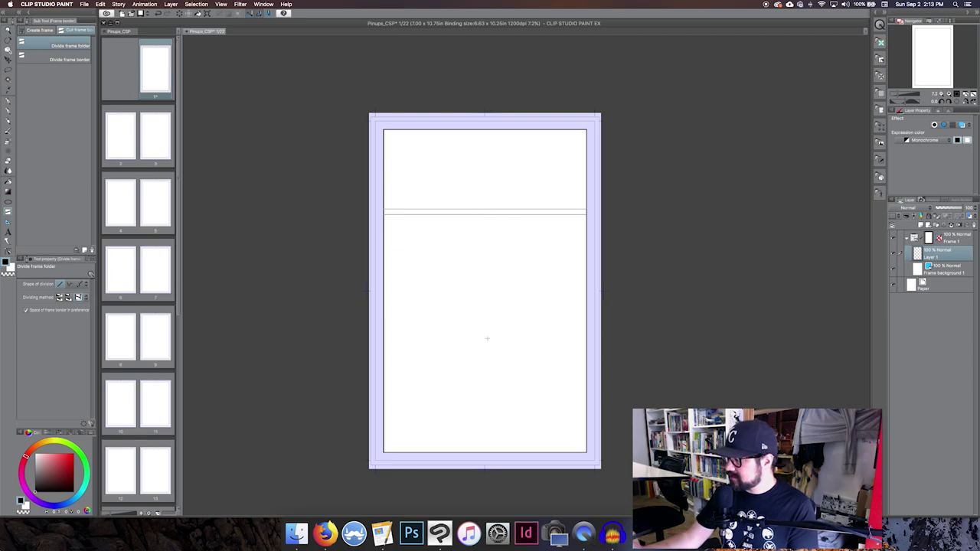
left_click(428, 367)
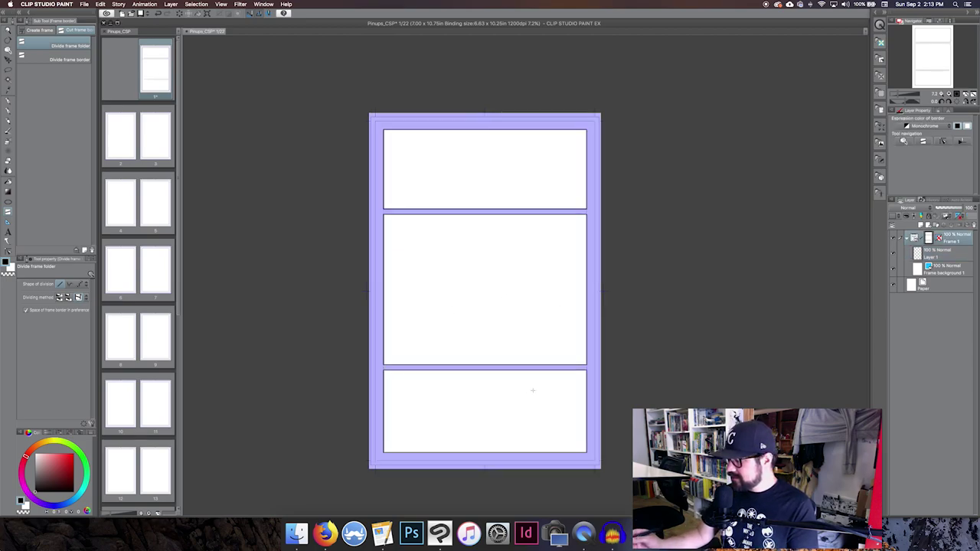
key("y")
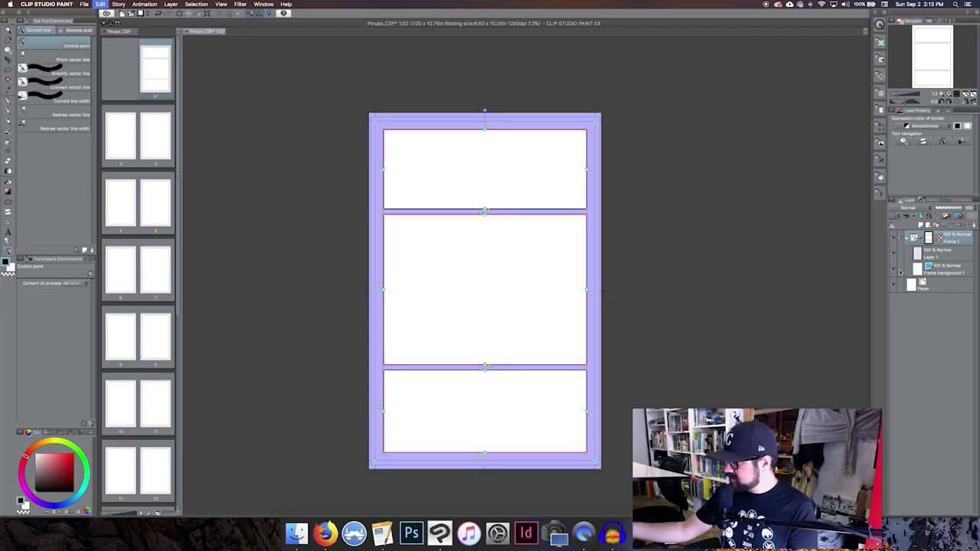
key("super+z")
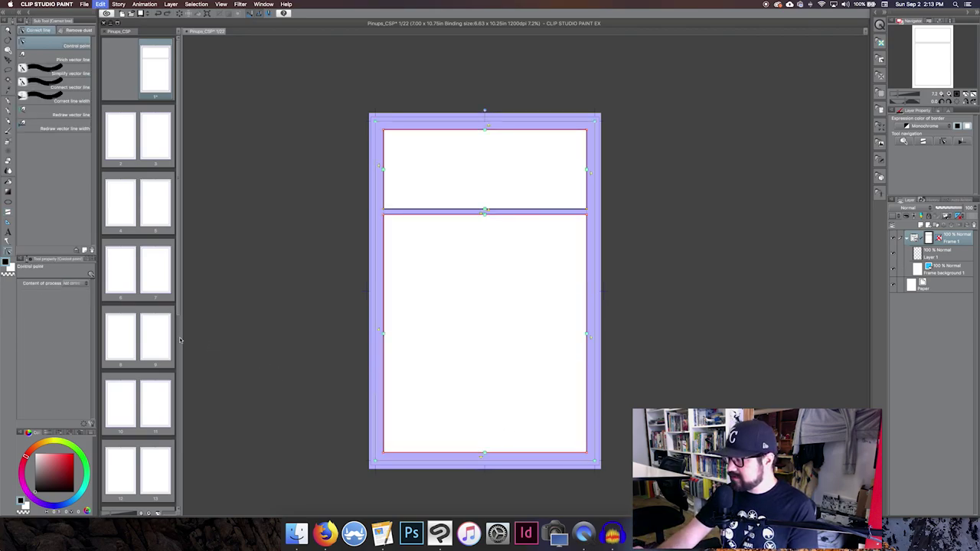
key("super+z")
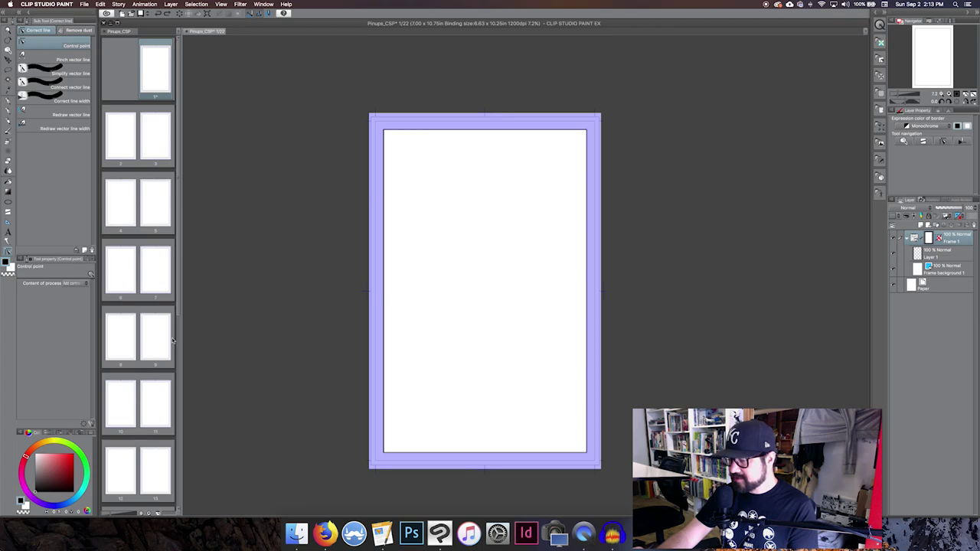
key("u")
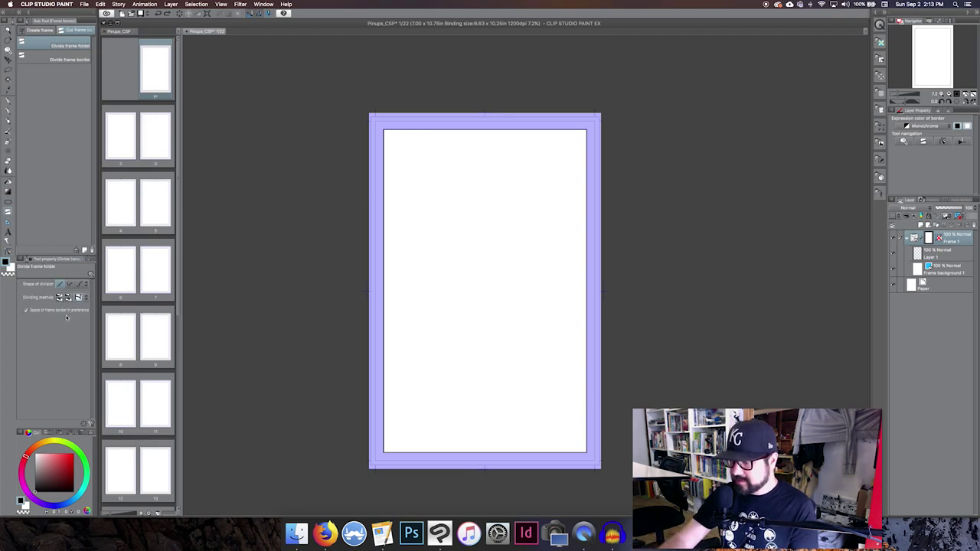
Split the frame horizontally near the top and bottom, then cut the bottom row in two and the top row in three.
left_click(61, 298)
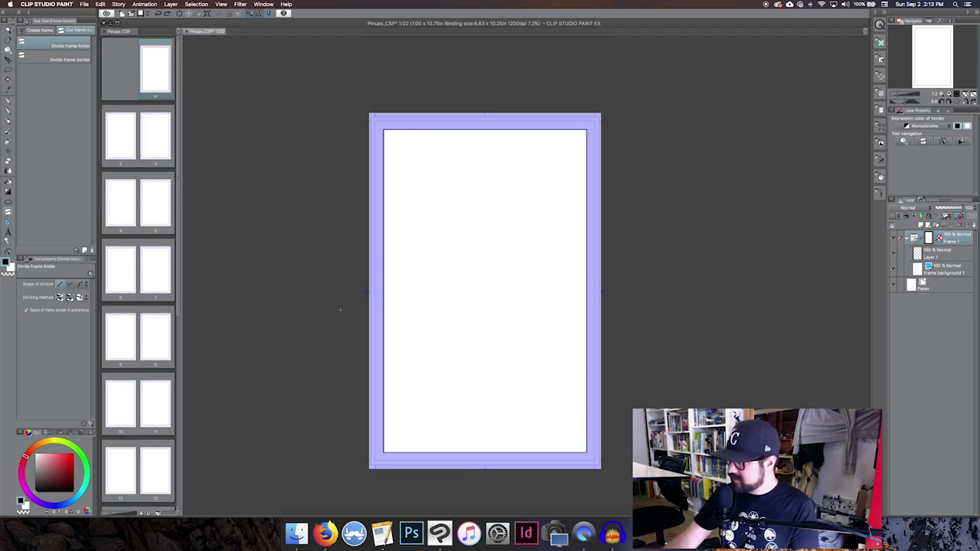
left_click_drag(424, 207, 461, 208)
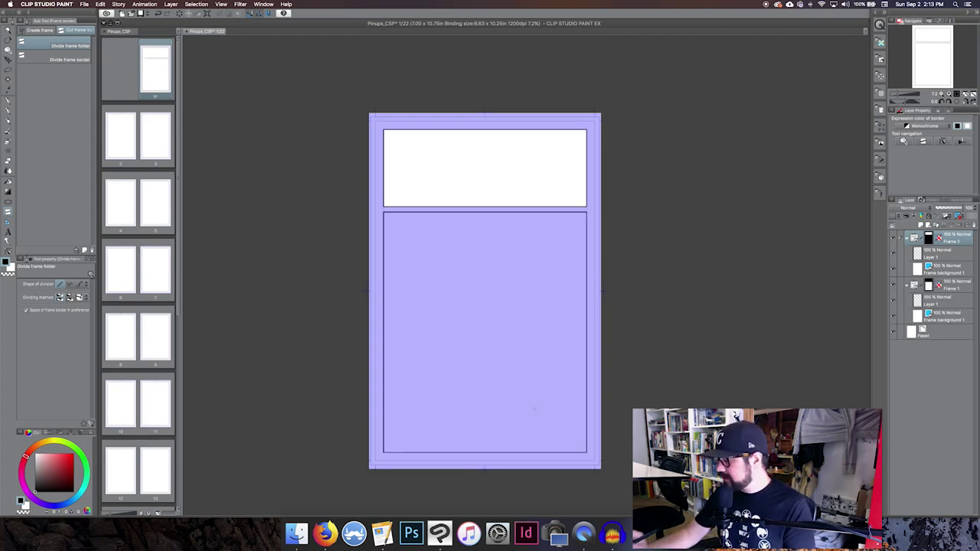
left_click_drag(488, 378, 498, 387)
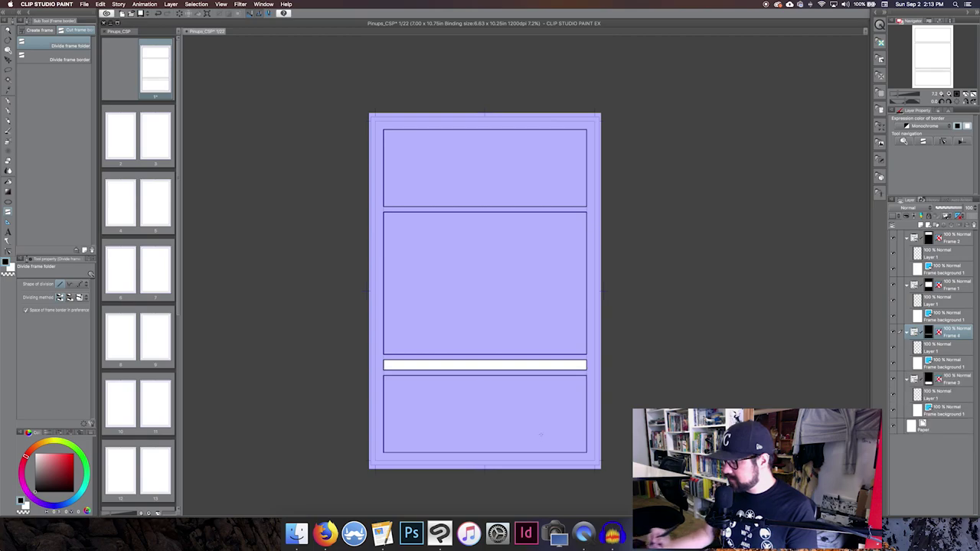
key("super+z")
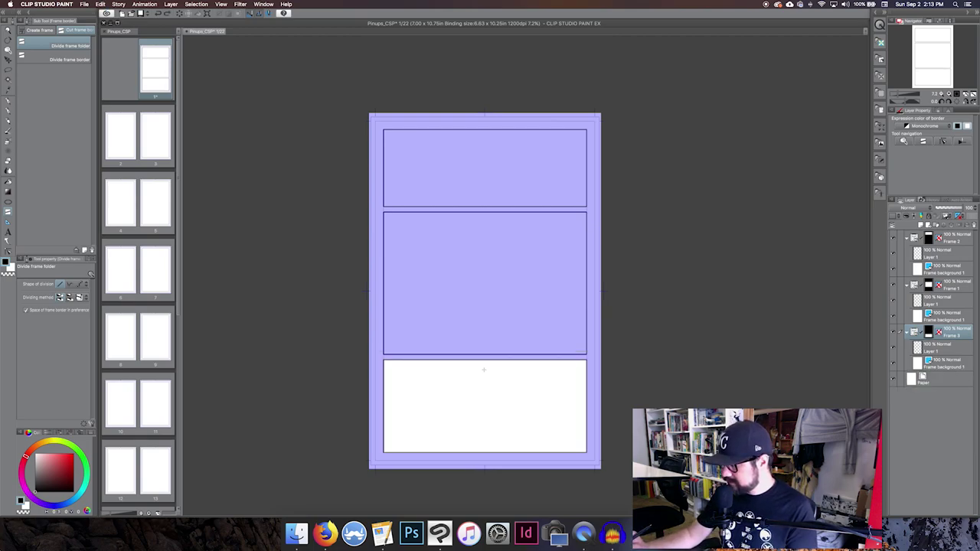
left_click_drag(484, 371, 490, 432)
left_click_drag(439, 135, 438, 202)
left_click_drag(521, 211, 522, 122)
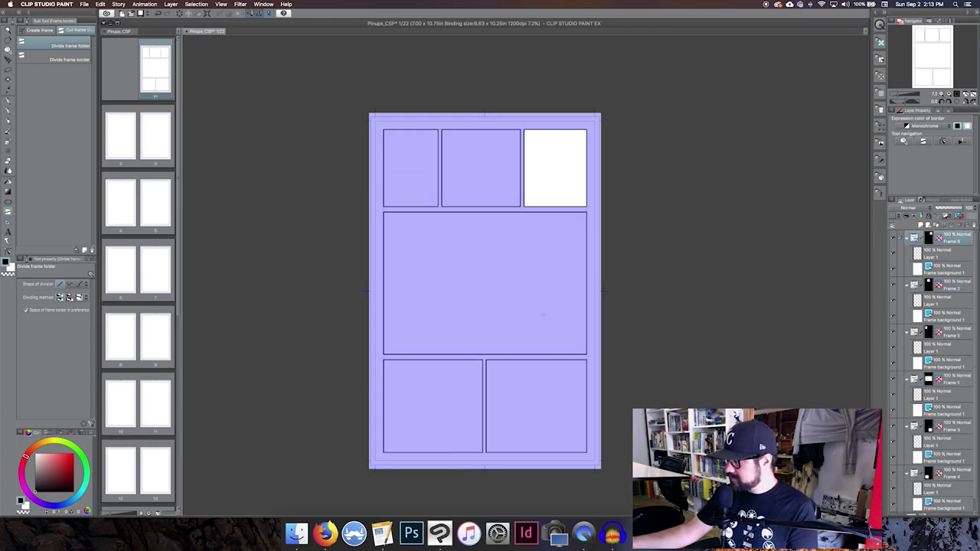
key("super+z")
key("super+shift+z")
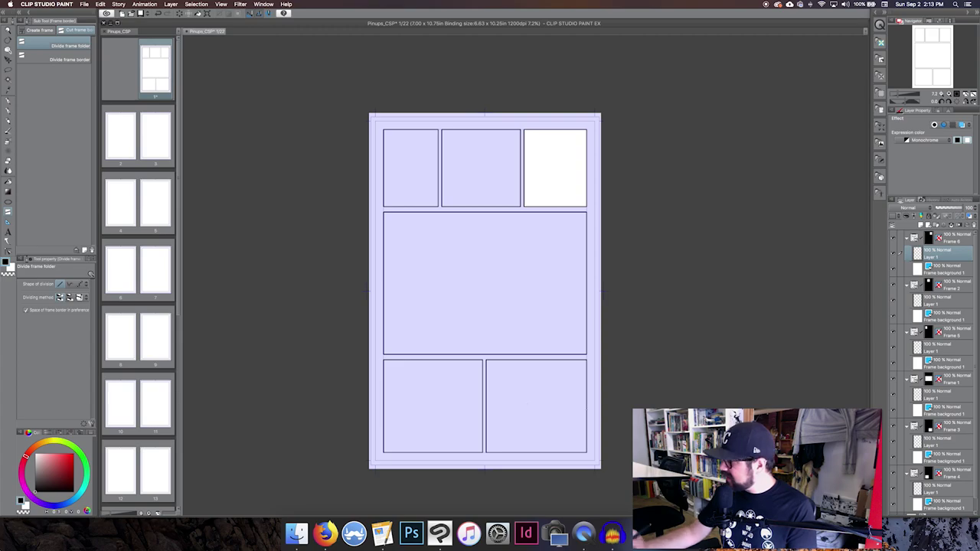
Collapse all six frame folders and drag Frame 1 below the other five, just above Paper.
left_click(934, 379)
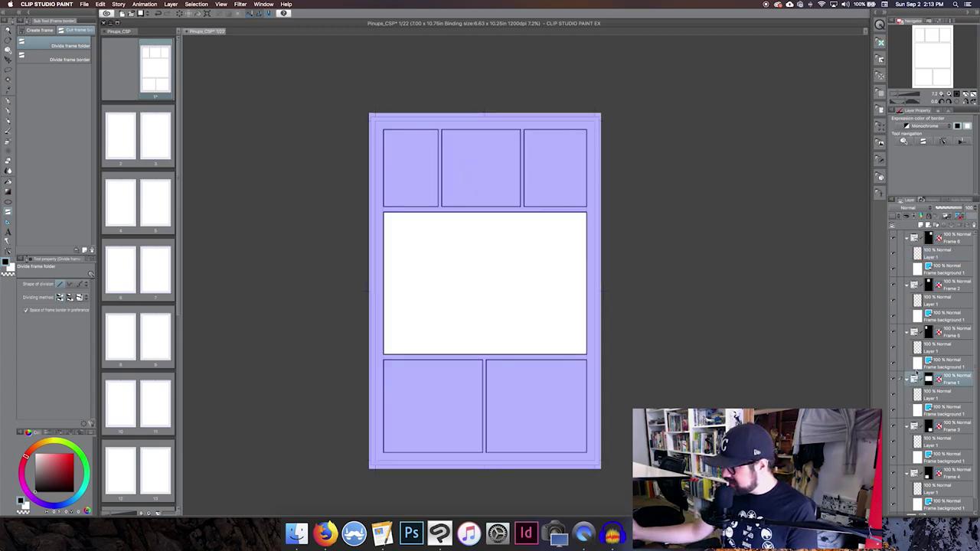
left_click(906, 239)
left_click(908, 255)
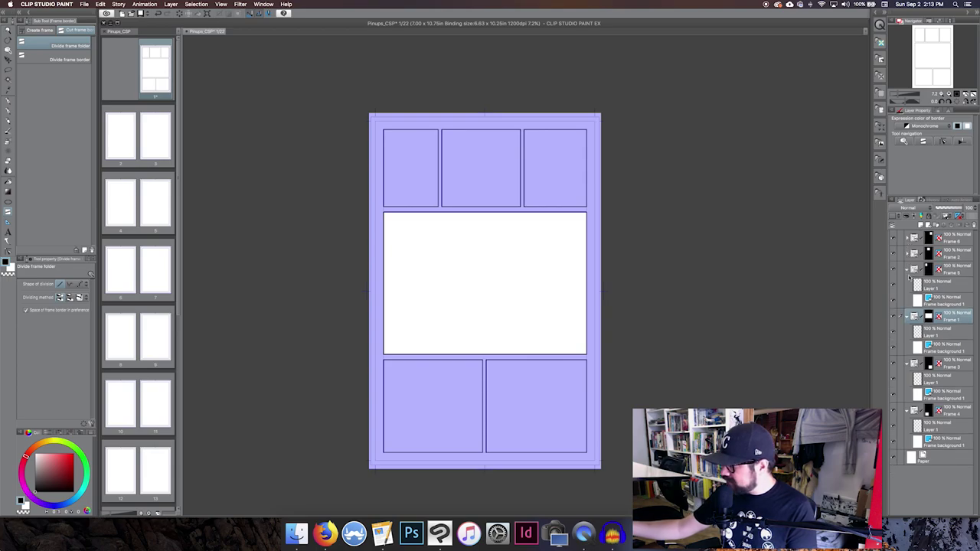
left_click(908, 270)
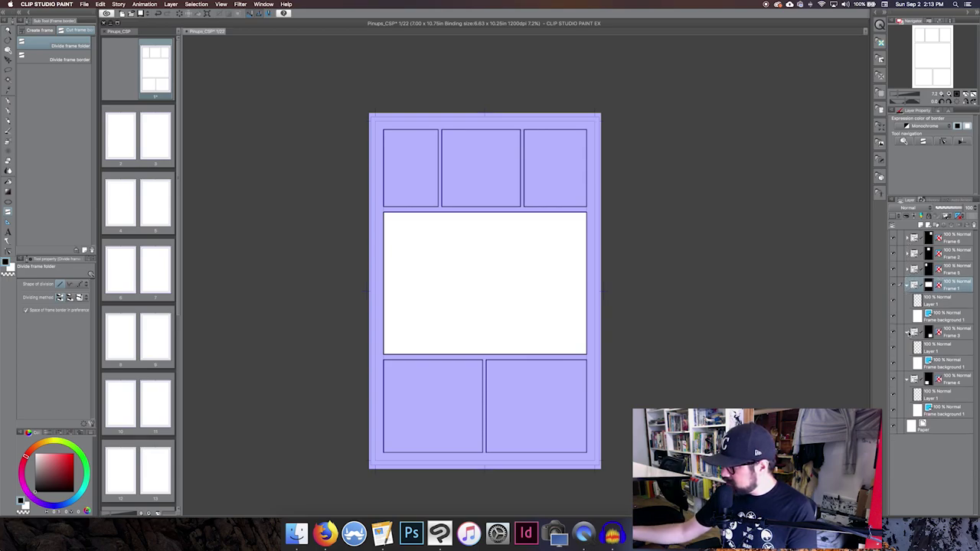
left_click(908, 332)
left_click(908, 347)
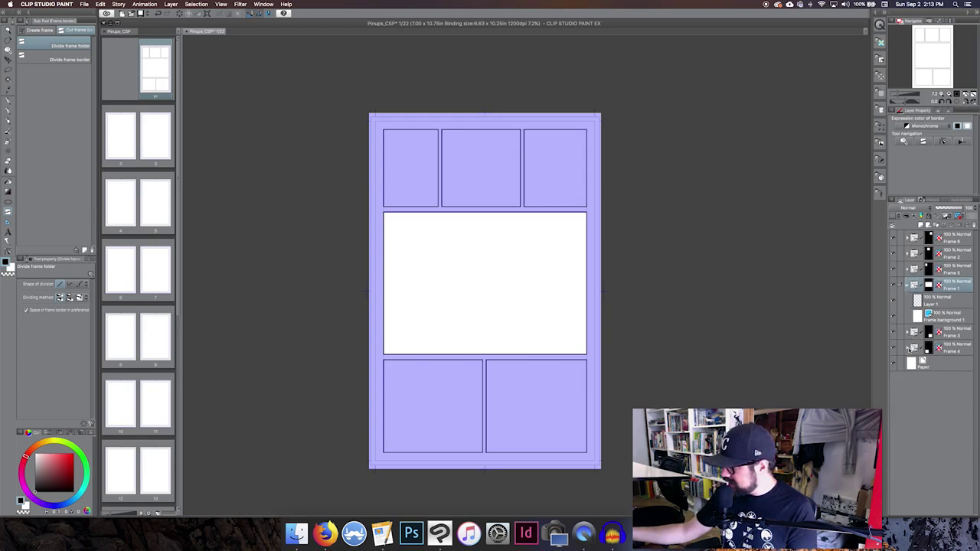
left_click(908, 285)
left_click_drag(960, 287, 953, 334)
Switch to the Object operation tool for editing the middle panel's border.
key("p")
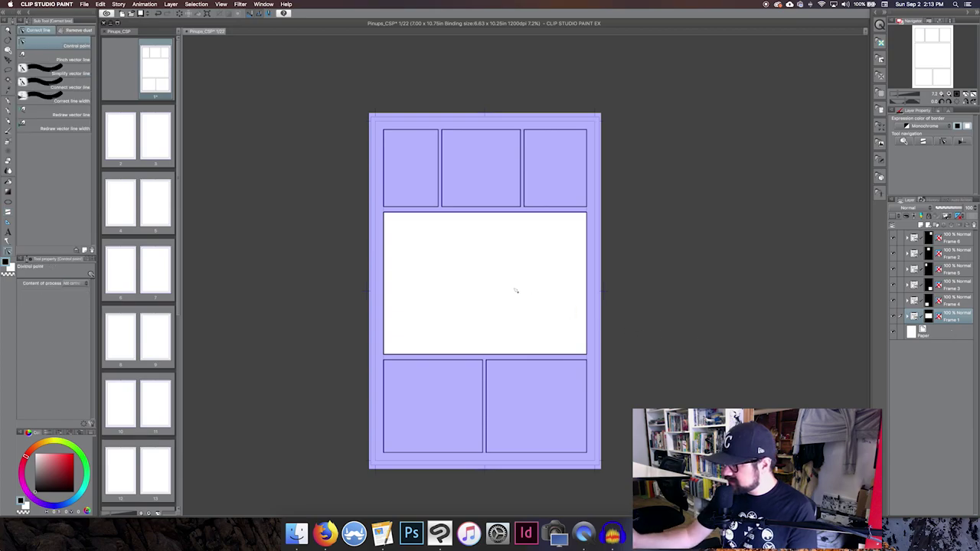
key("k")
key("p")
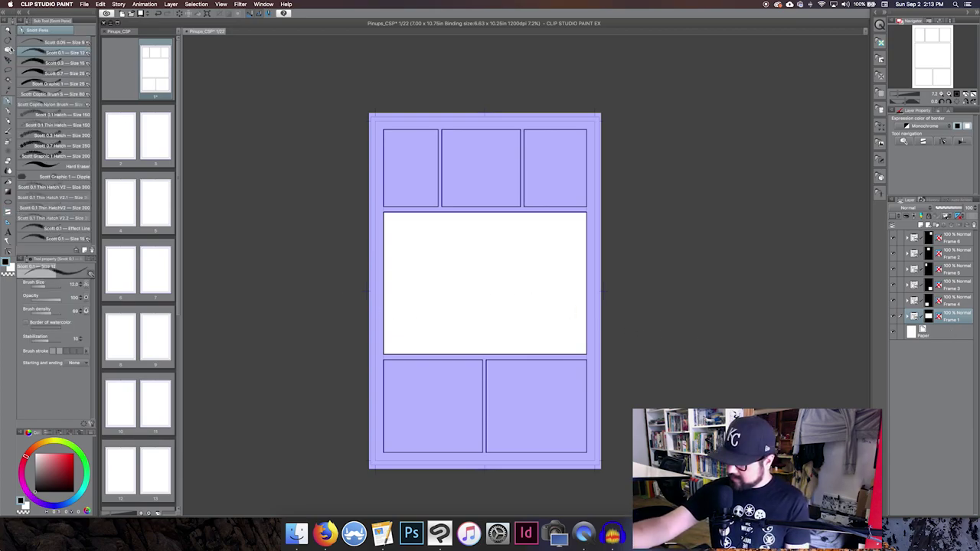
left_click(9, 49)
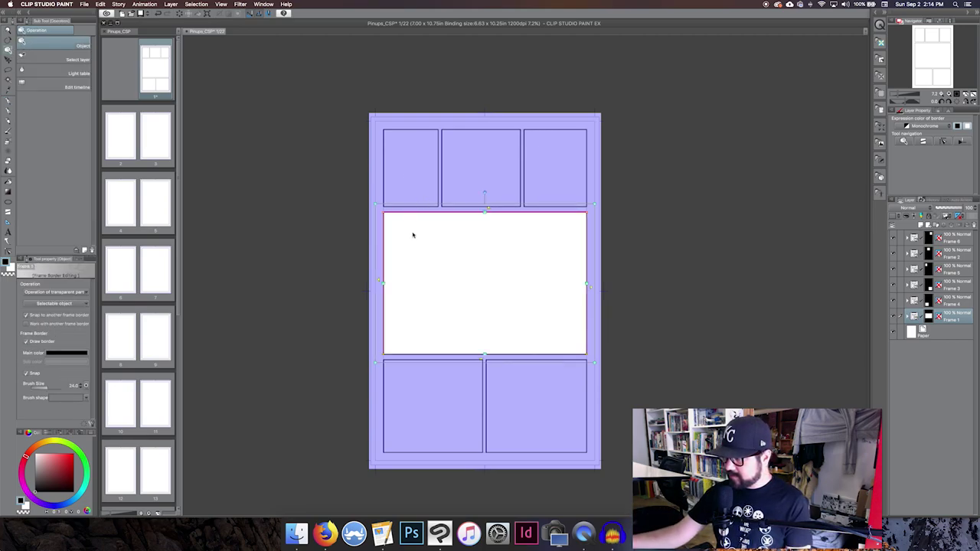
With neighbour-linked border editing on, nudge the middle panel's top edge up and down.
left_click(75, 325)
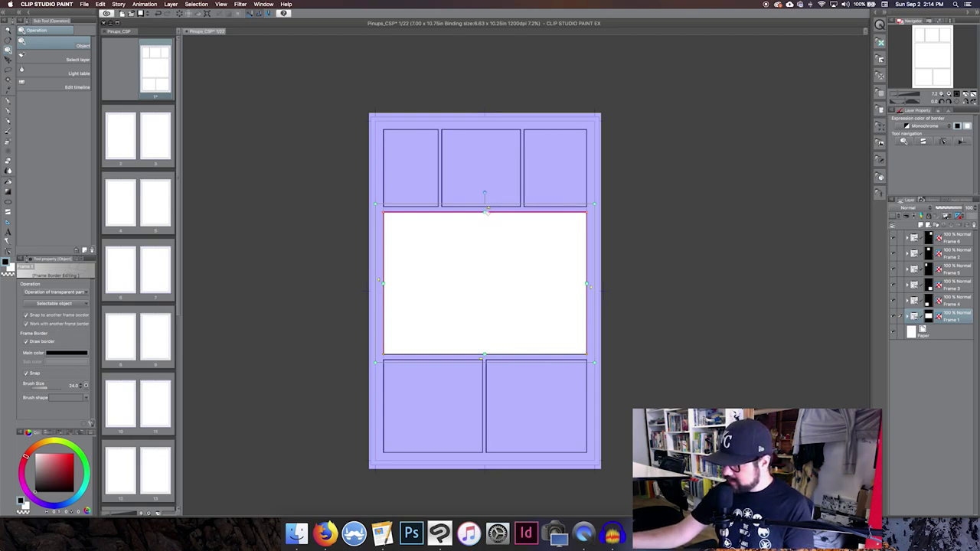
mouse_move(485, 210)
left_mouse_down()
mouse_move(488, 255)
mouse_move(488, 208)
left_mouse_up()
left_click_drag(489, 249, 490, 250)
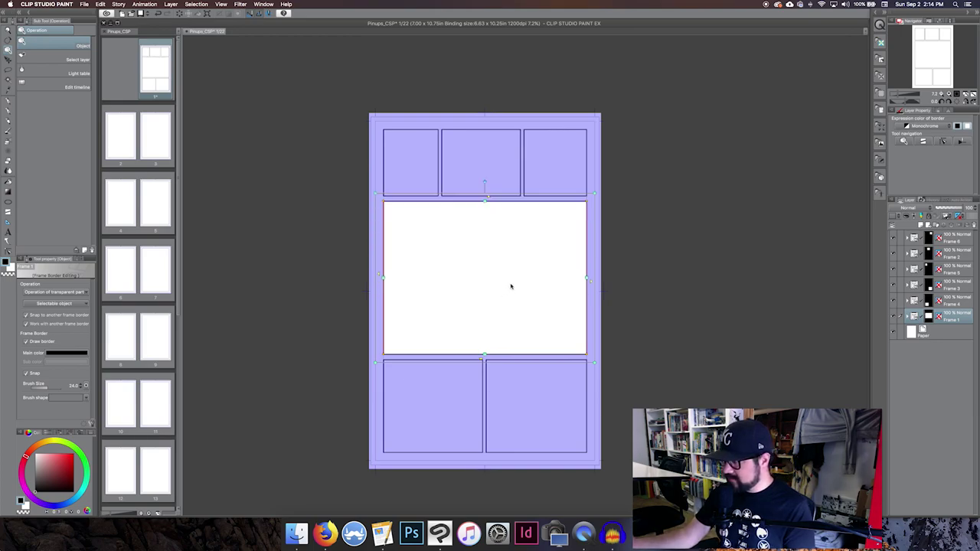
left_click_drag(483, 202, 486, 227)
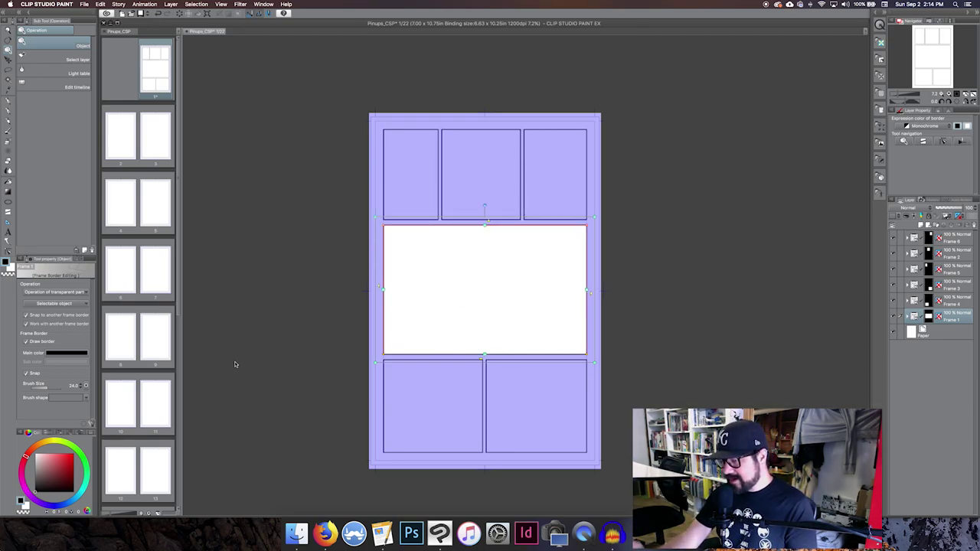
Turn off neighbour linking and drag the middle panel's top, bottom, left and right edges out to the bleed.
left_click(63, 325)
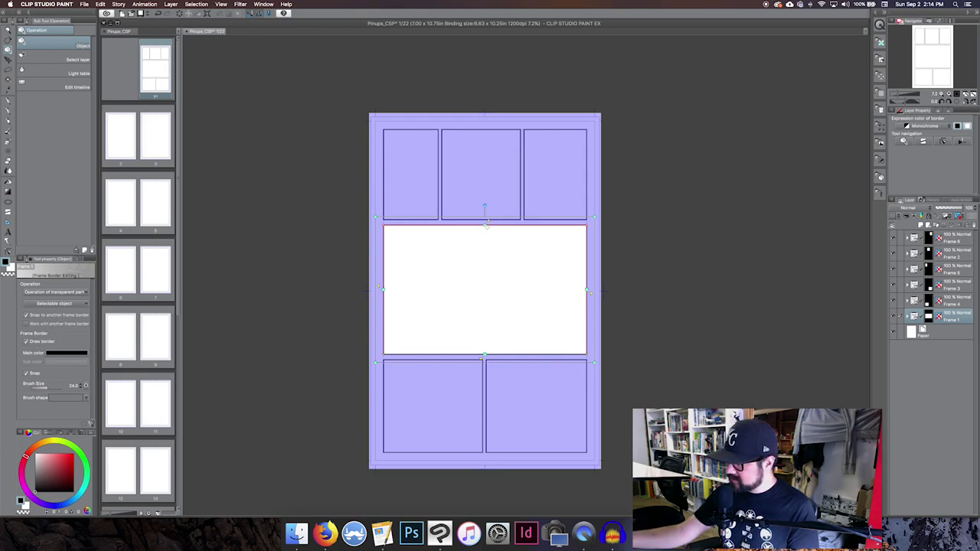
left_click_drag(487, 224, 485, 204)
left_click_drag(486, 356, 486, 382)
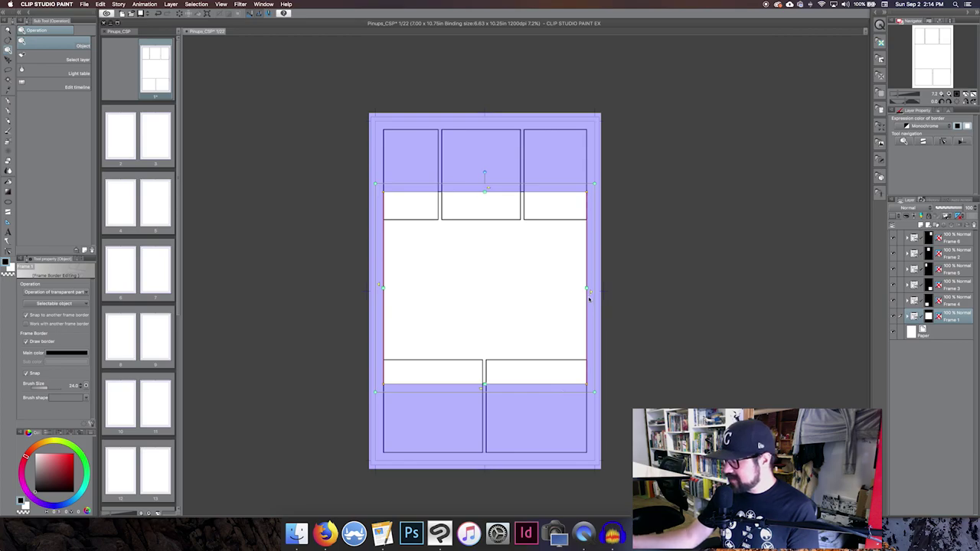
left_click_drag(588, 291, 645, 311)
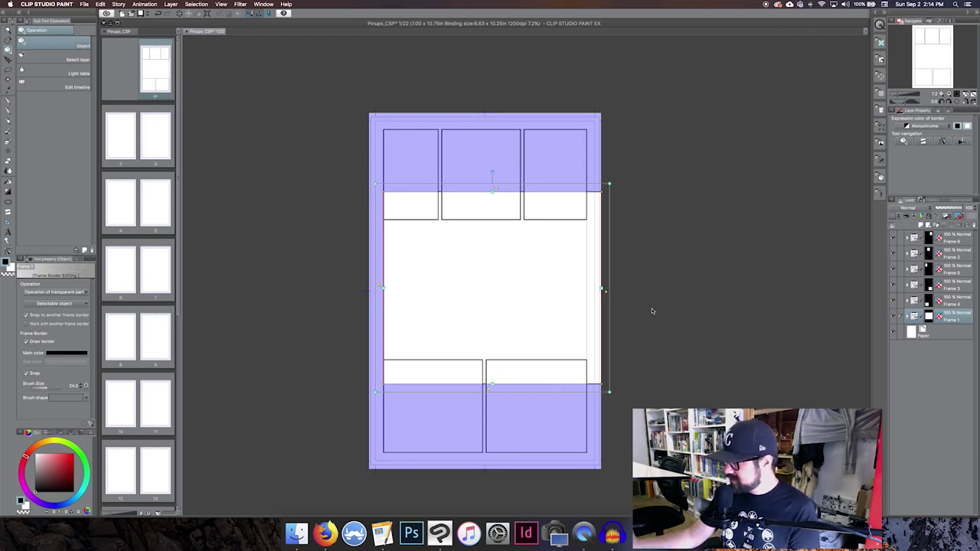
left_click_drag(380, 286, 364, 287)
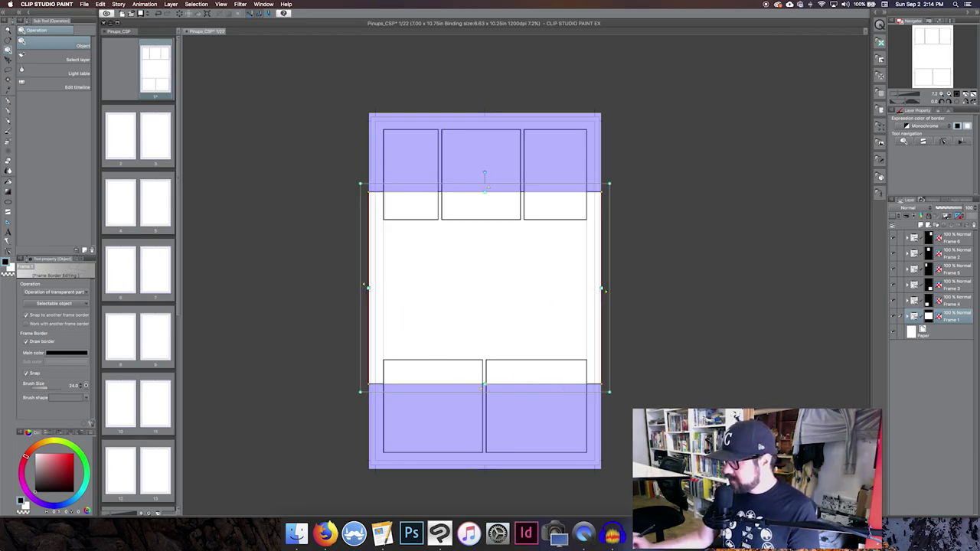
Shorten the top-left panel (Frame 5) and lengthen the top-right panel (Frame 6) downward.
left_click(948, 334)
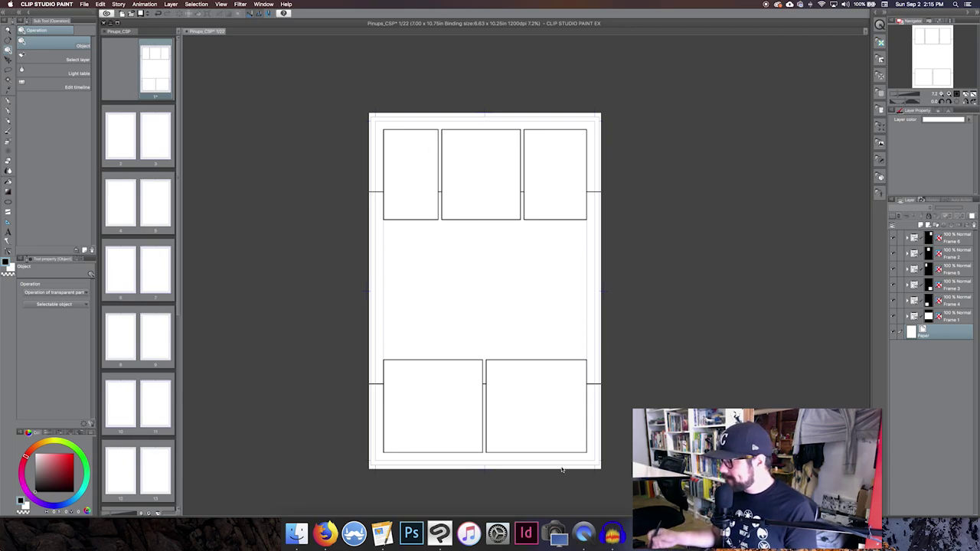
left_click(930, 239)
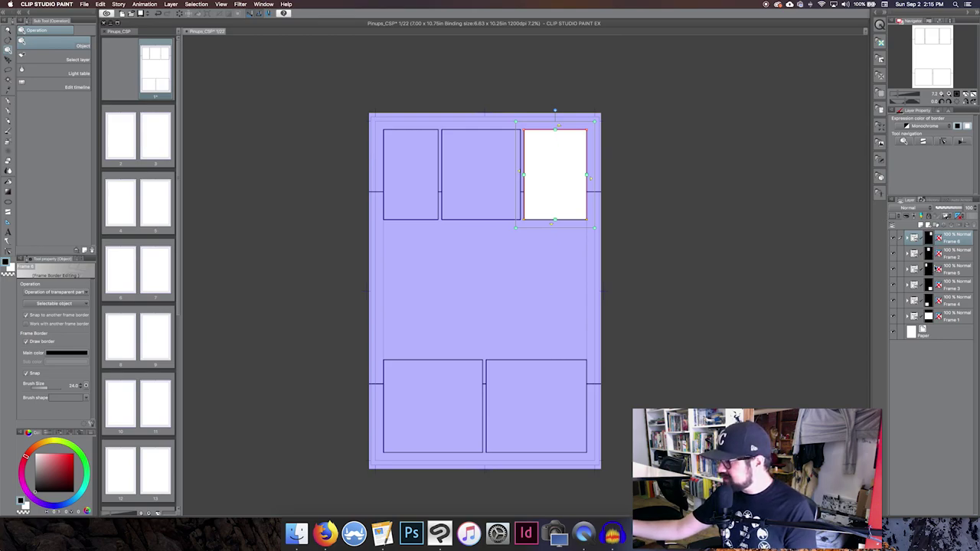
left_click(932, 271)
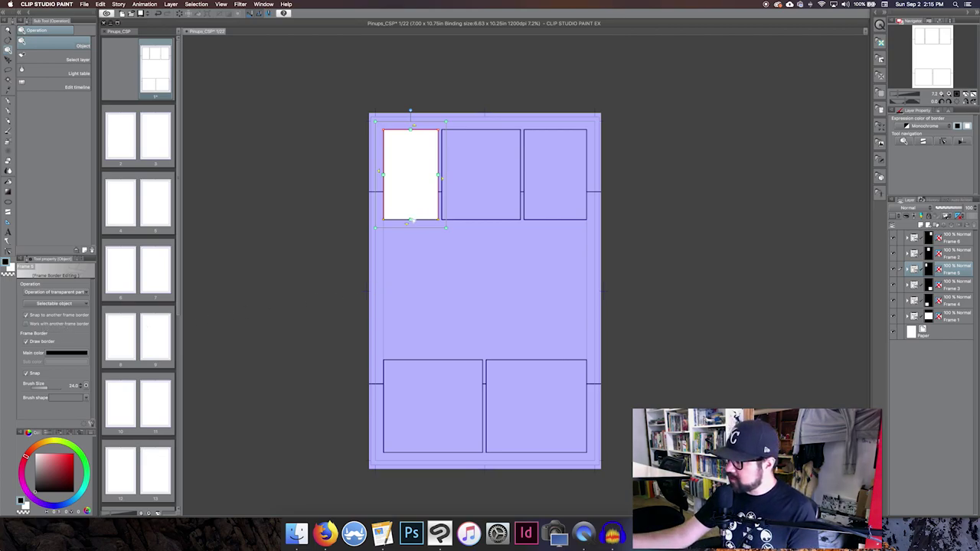
left_click_drag(412, 215, 411, 212)
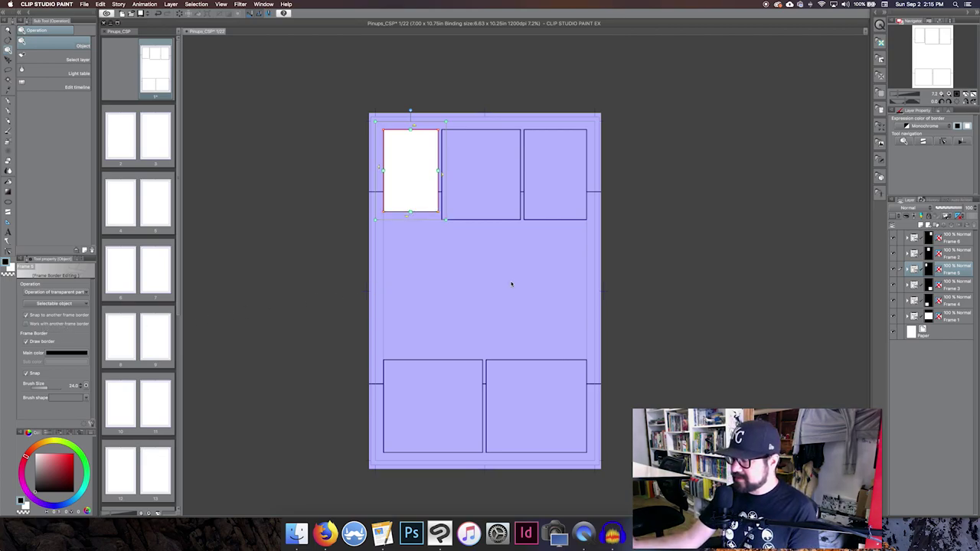
left_click(556, 216)
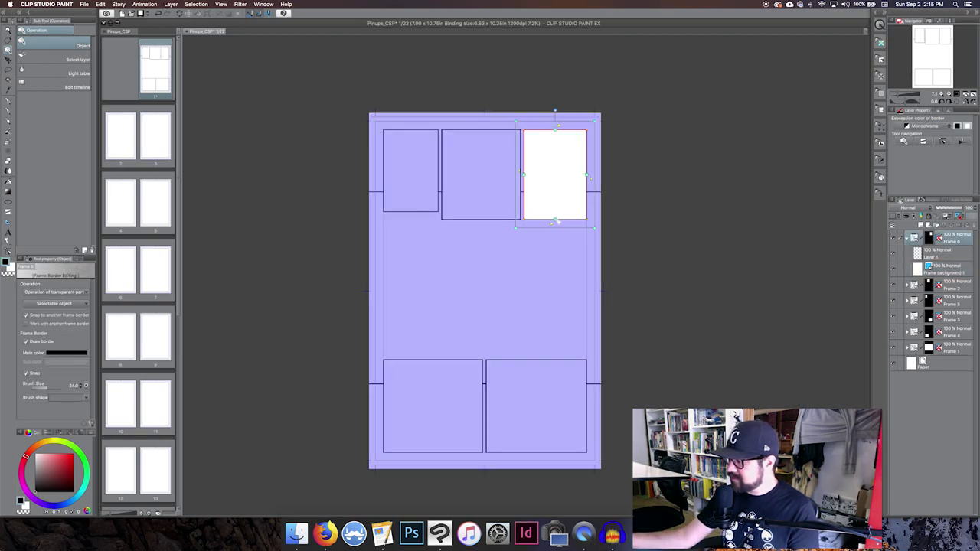
left_click_drag(556, 227, 556, 229)
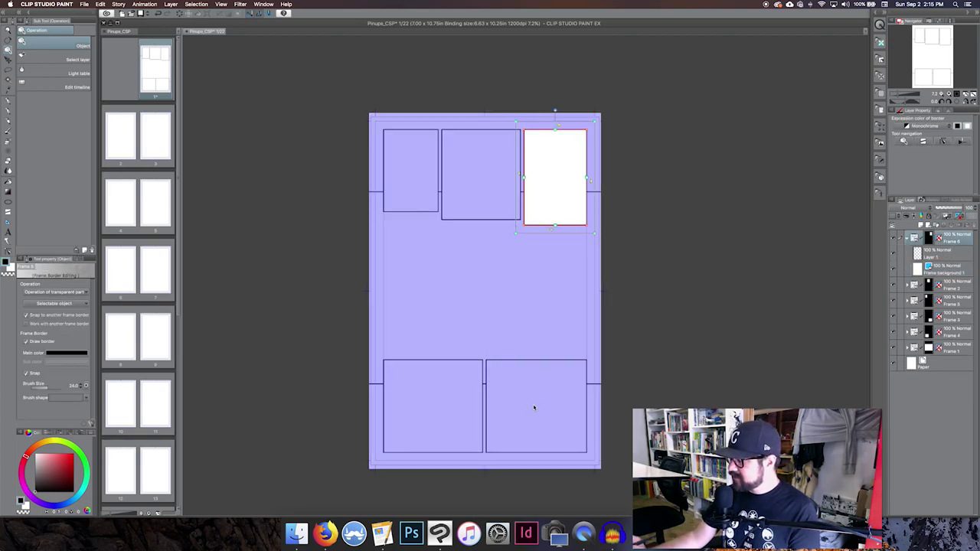
Raise the top edge of both bottom panels up into the large middle panel.
left_click(471, 402)
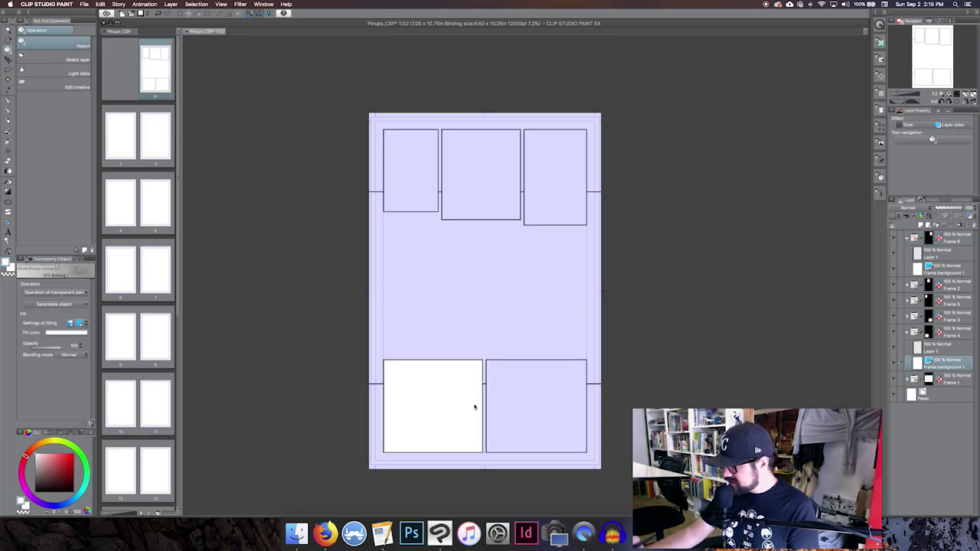
left_click(540, 379)
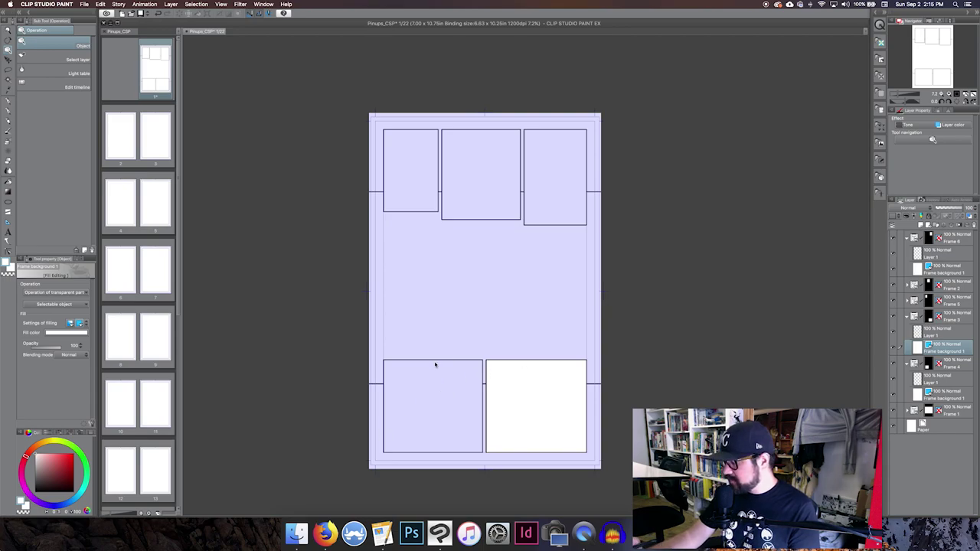
left_click(437, 366)
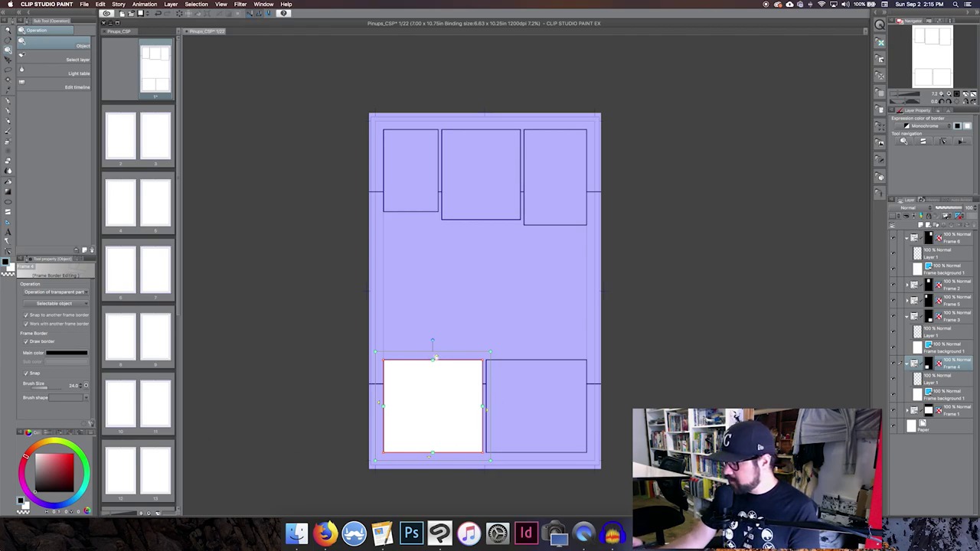
left_click_drag(434, 359, 436, 343)
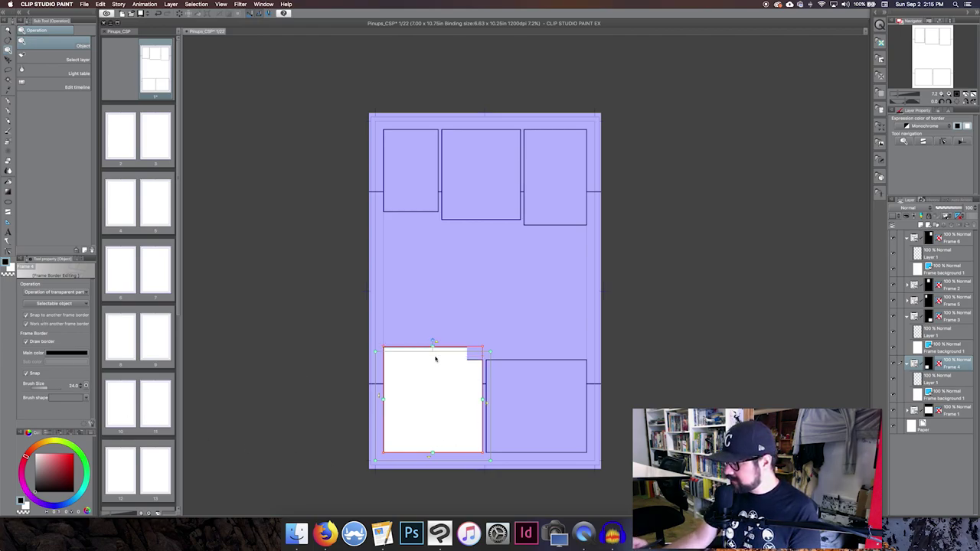